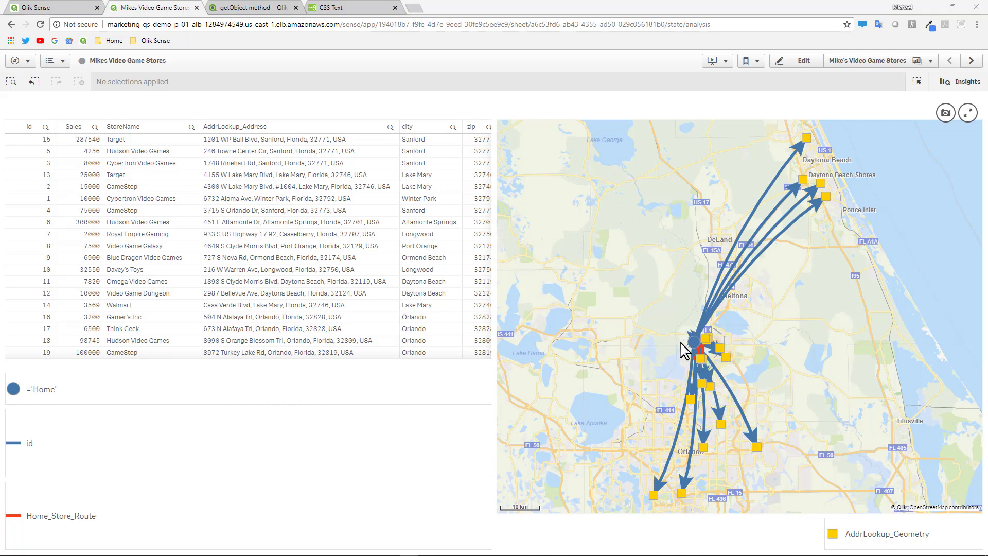
Step: Switch the Mikes Video Game Stores sheet into edit mode
{"action": "left_click", "coordinate": [805, 68]}
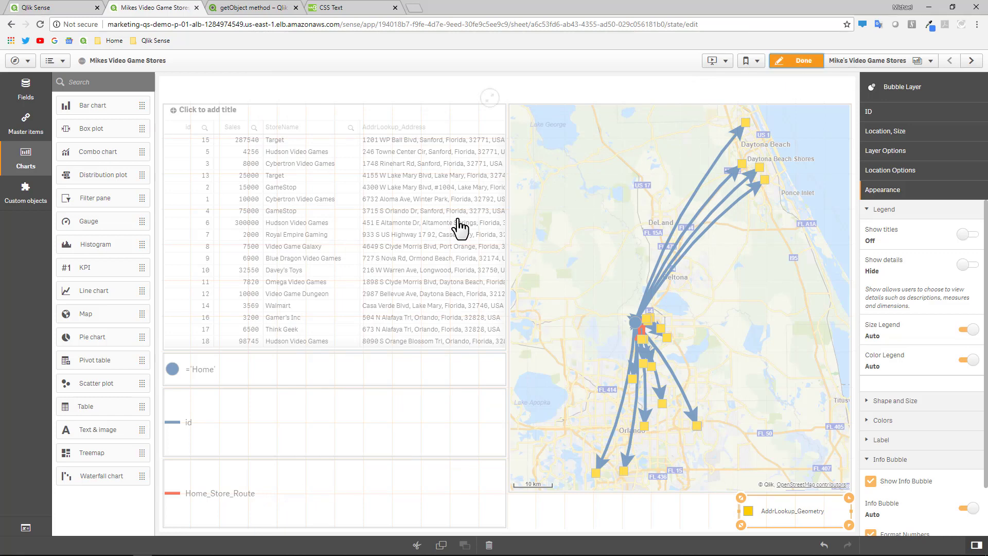
Step: Add the Sales field to the store table as a column and move it to the first position
{"action": "left_click", "coordinate": [465, 229]}
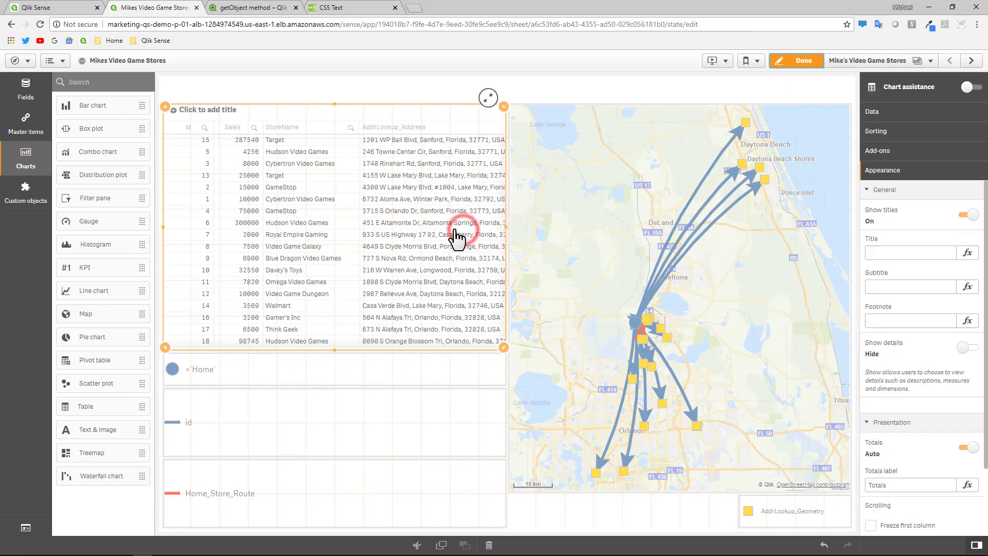
{"action": "left_click", "coordinate": [25, 90]}
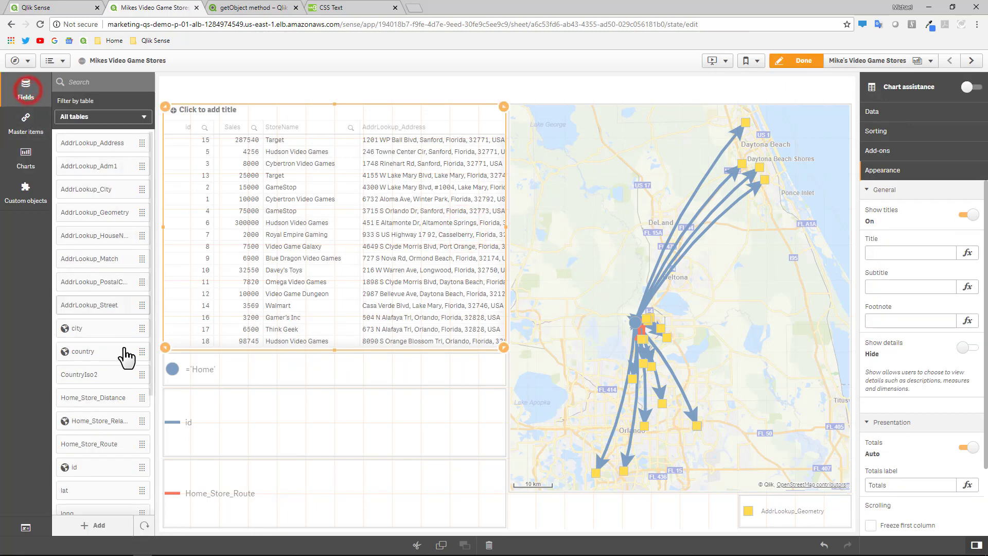
{"action": "scroll", "coordinate": [118, 392], "scroll_direction": "down", "scroll_amount": 5}
{"action": "left_click_drag", "start_coordinate": [72, 406], "coordinate": [316, 267]}
{"action": "left_click", "coordinate": [317, 196]}
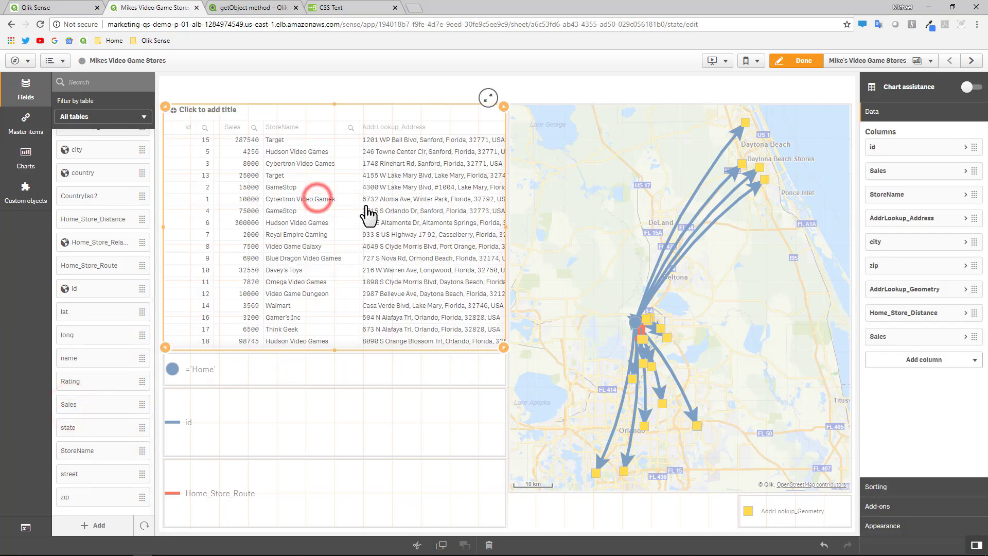
{"action": "left_click_drag", "start_coordinate": [882, 337], "coordinate": [873, 160]}
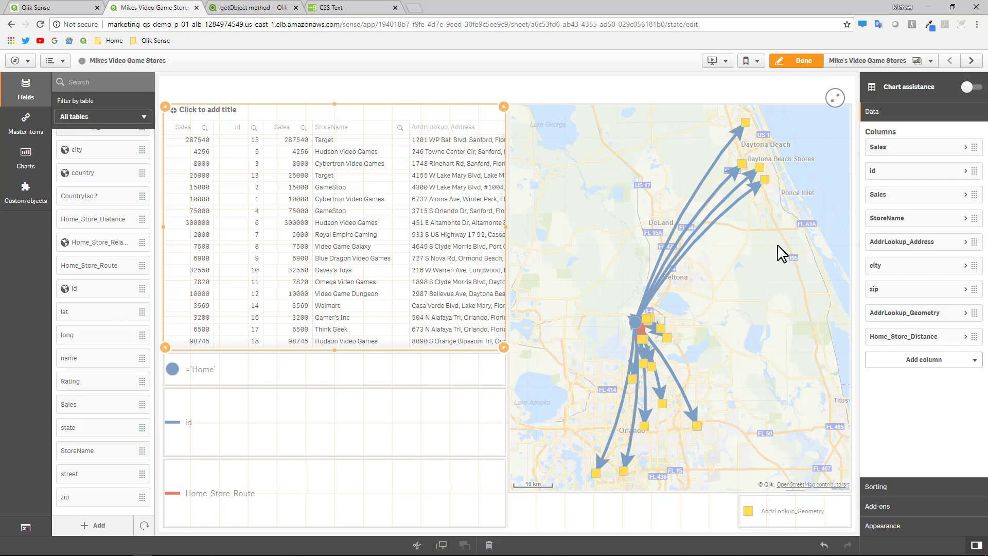
Step: Preview the sheet, return to edit mode, and select the map's bubble layer appearance settings
{"action": "left_click", "coordinate": [799, 63]}
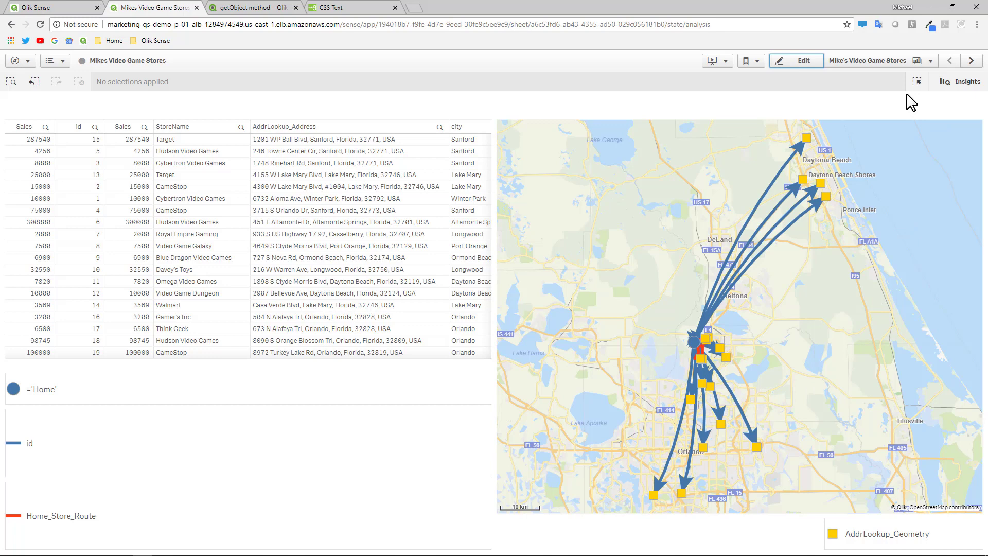
{"action": "left_click", "coordinate": [807, 64]}
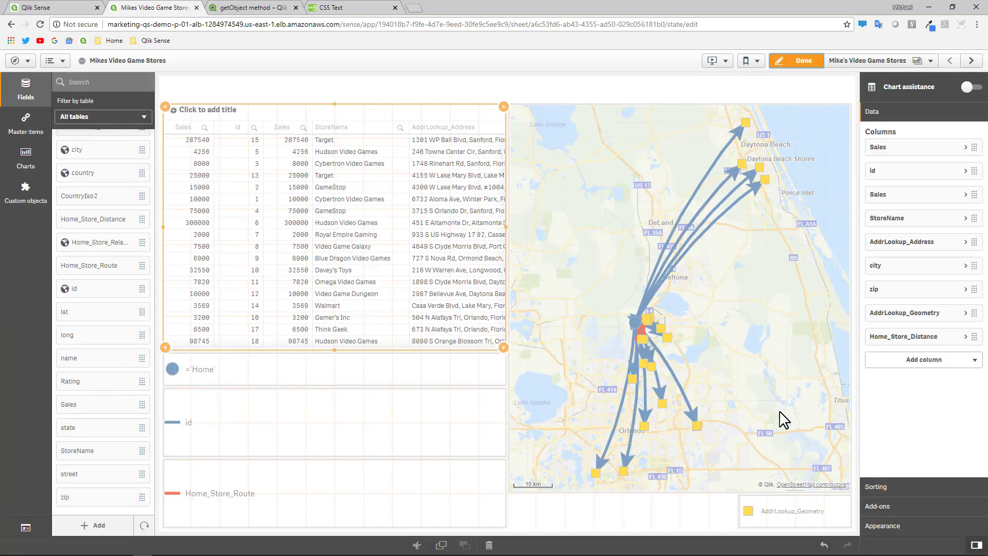
{"action": "left_click", "coordinate": [782, 511]}
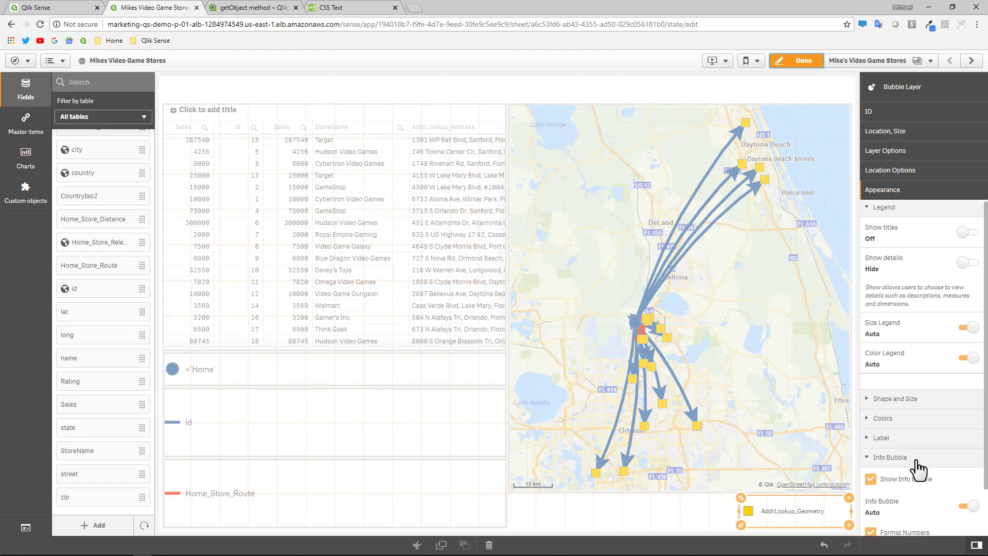
Step: Turn off the Auto info bubble, copy the AddrLookup_Geometry field name, and expand Location, Size
{"action": "scroll", "coordinate": [914, 465], "scroll_direction": "down", "scroll_amount": 1}
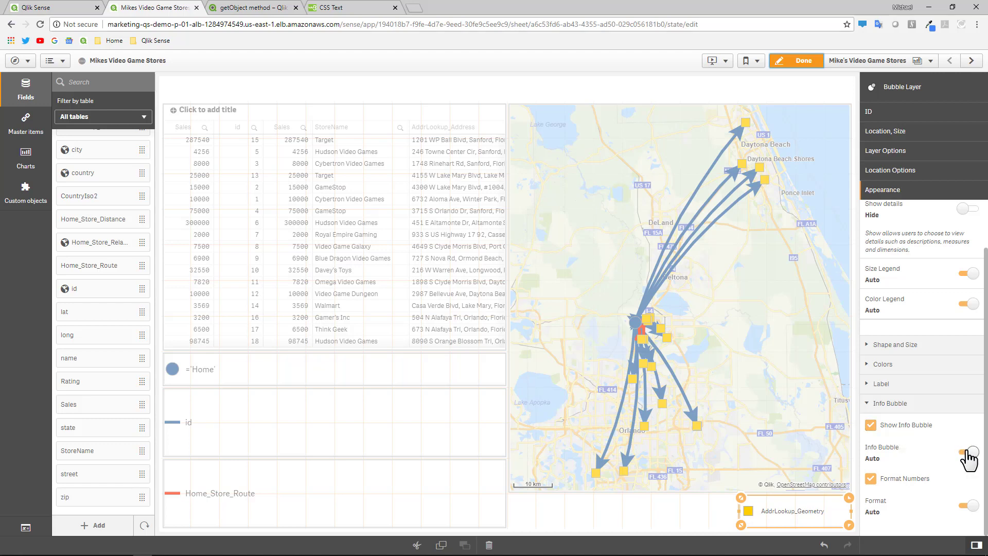
{"action": "left_click", "coordinate": [969, 453]}
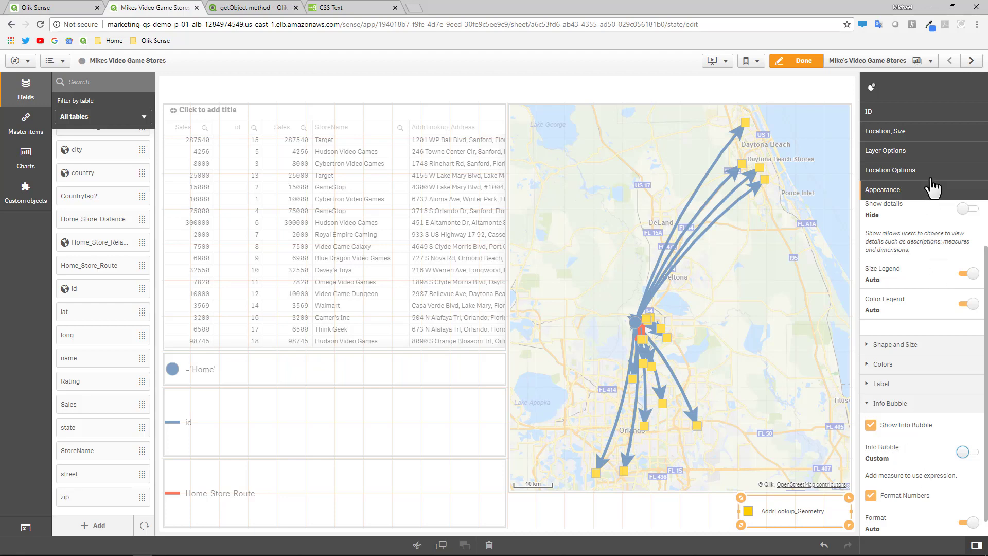
{"action": "left_click", "coordinate": [897, 120]}
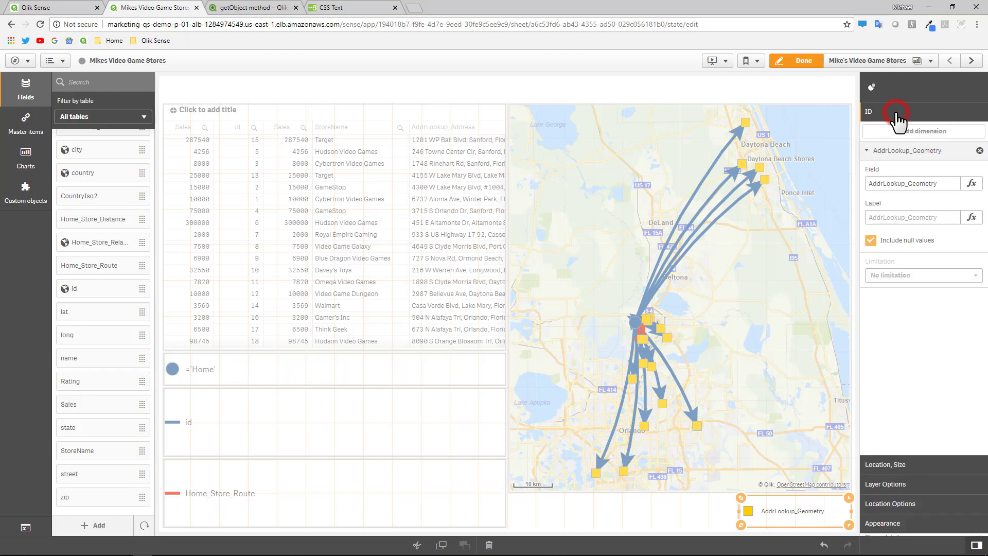
{"action": "left_click", "coordinate": [945, 183]}
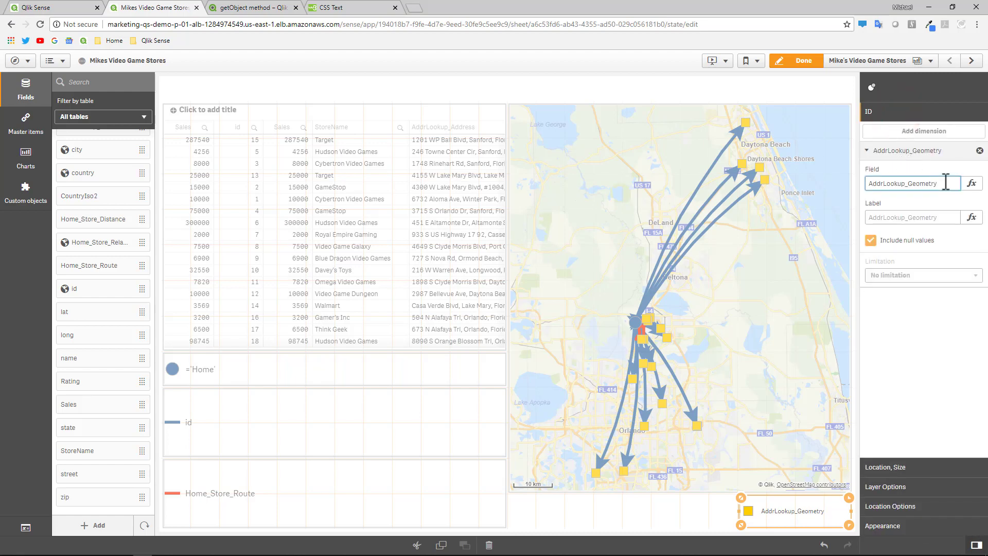
{"action": "double_click", "coordinate": [946, 183]}
{"action": "key", "text": "ctrl+c"}
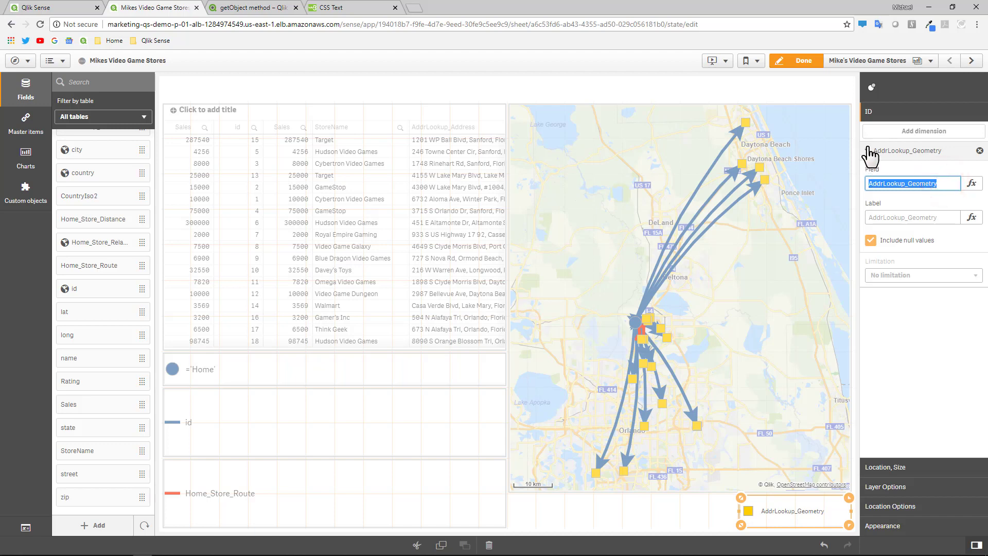
{"action": "left_click", "coordinate": [867, 150]}
{"action": "left_click", "coordinate": [884, 468]}
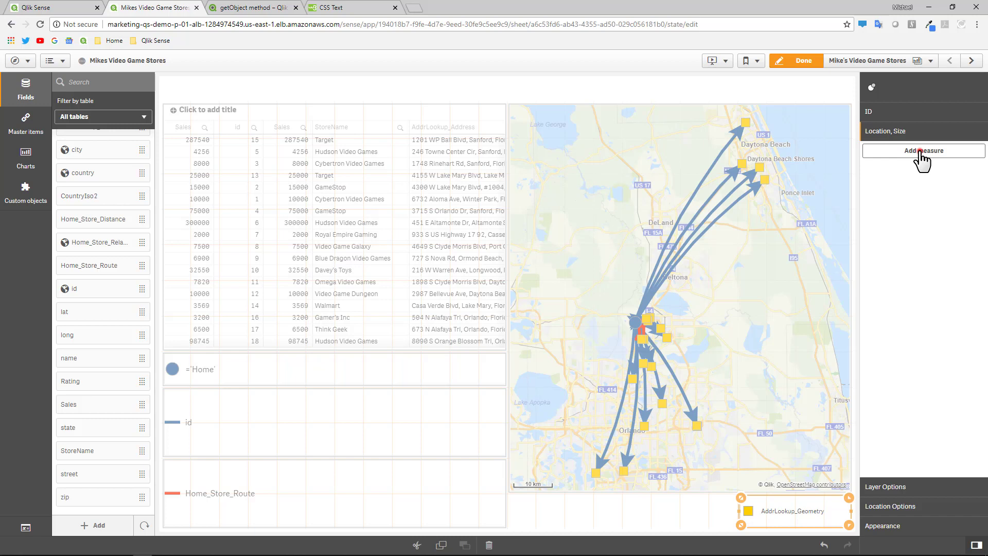
Step: Add a layer measure with the expression Only(AddrLookup_Geometry)
{"action": "left_click", "coordinate": [919, 152]}
{"action": "key", "text": "ctrl+v"}
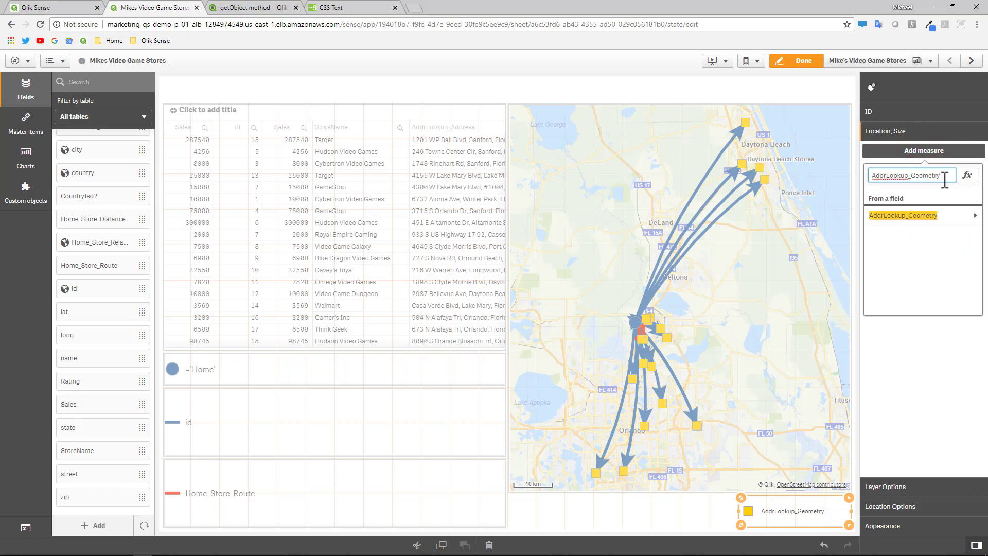
{"action": "key", "text": "Num_Lock"}
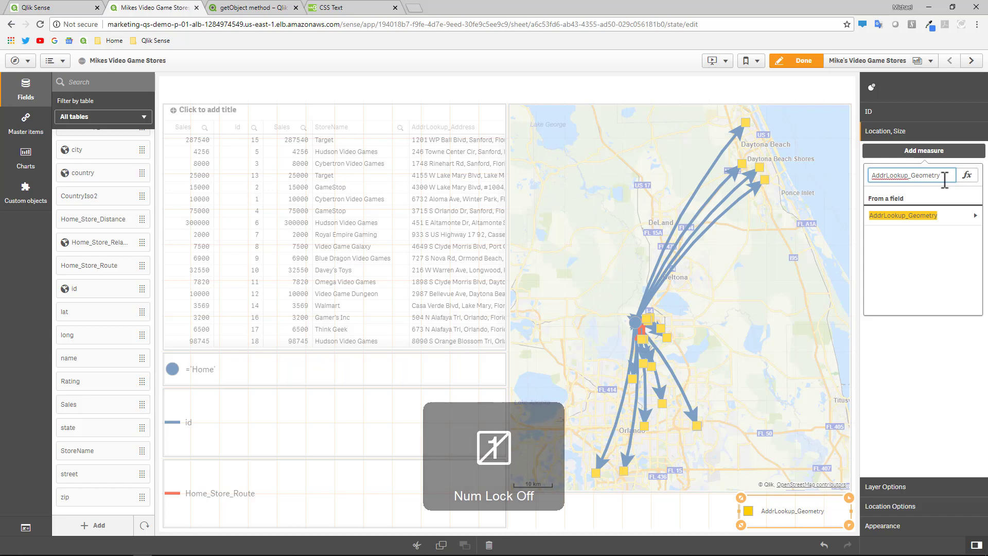
{"action": "left_click", "coordinate": [872, 176]}
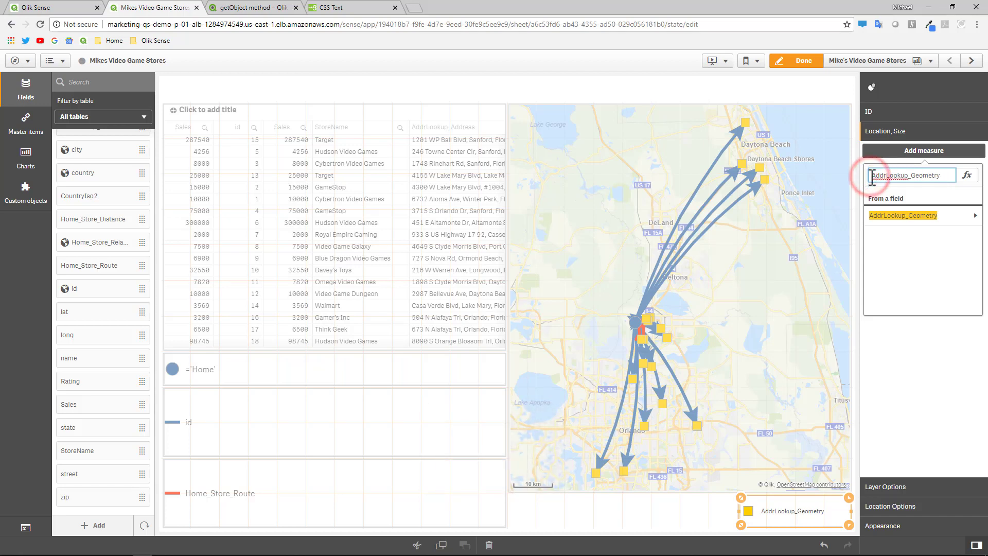
{"action": "type", "text": "Only("}
{"action": "key", "text": "End"}
{"action": "type", "text": ")"}
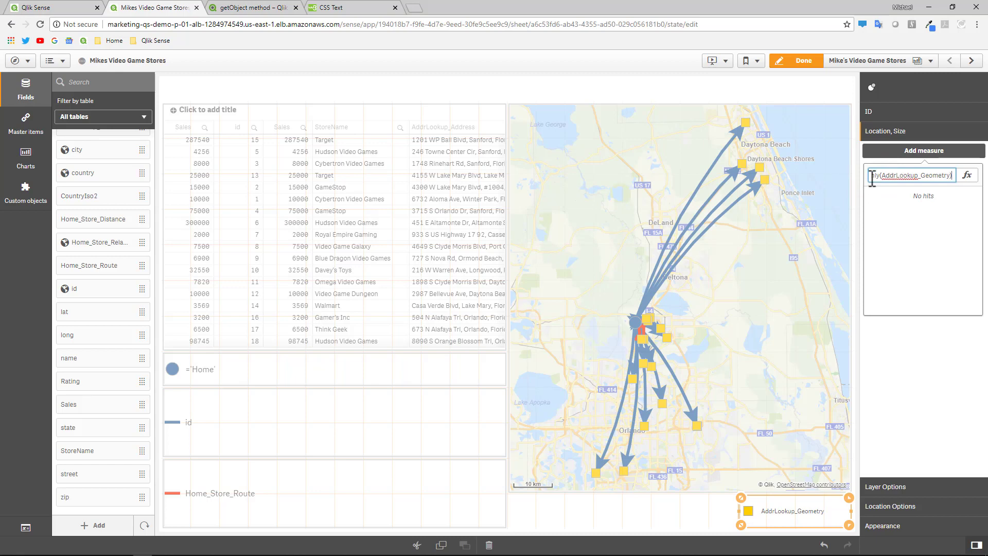
{"action": "key", "text": "Return"}
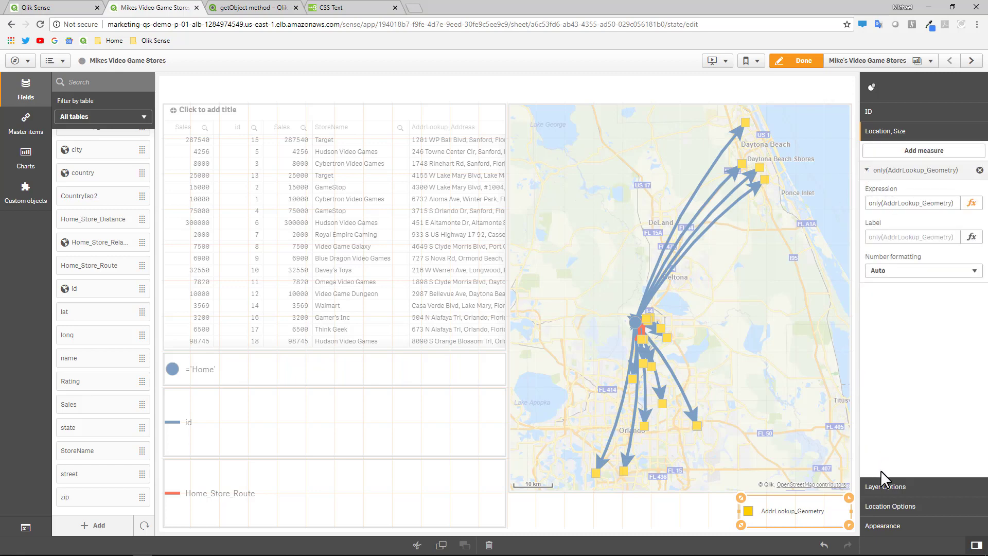
Step: Check the custom info bubble expression under Appearance, then go back to Location, Size
{"action": "left_click", "coordinate": [898, 526]}
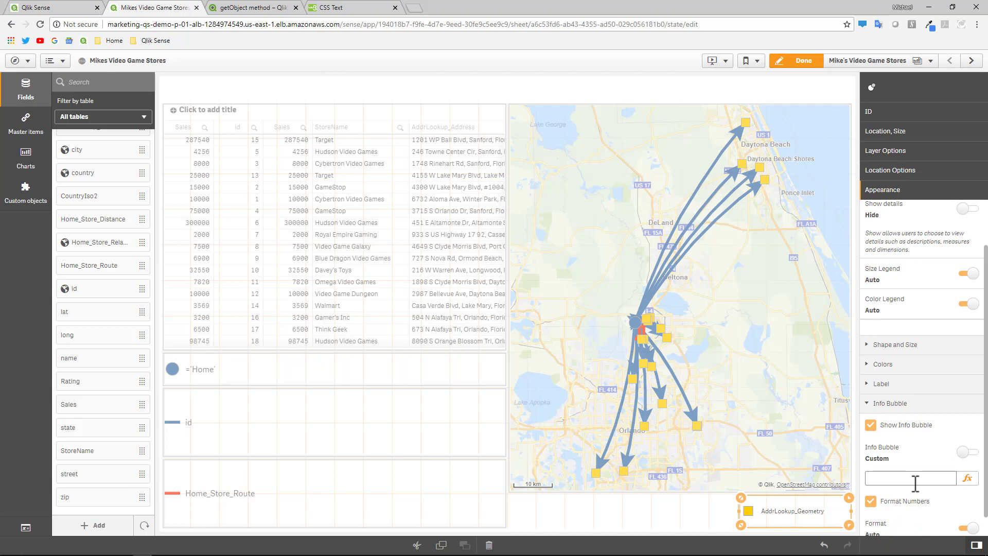
{"action": "left_click", "coordinate": [916, 479]}
{"action": "left_click", "coordinate": [924, 129]}
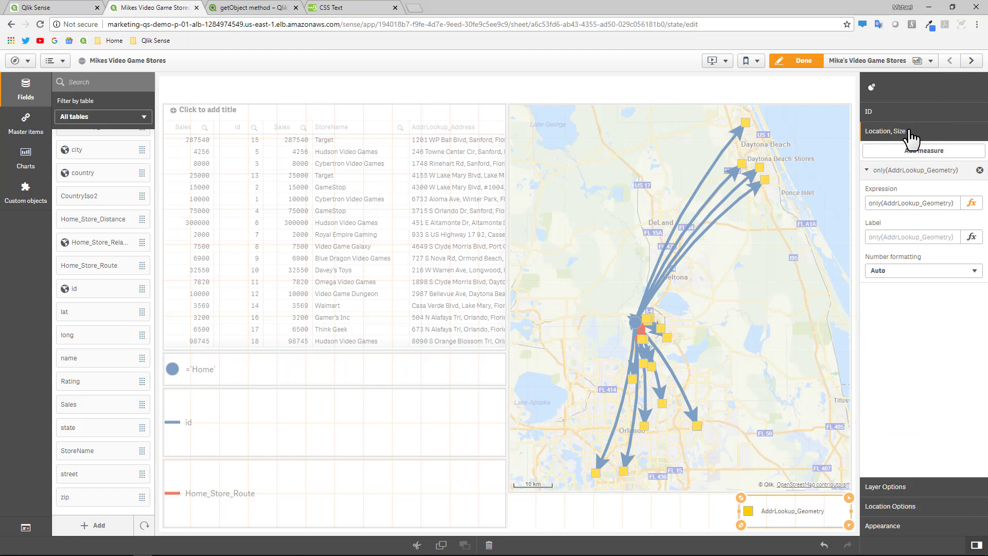
Step: Add a Sum(Sales) measure to size the store bubbles
{"action": "left_click", "coordinate": [921, 150]}
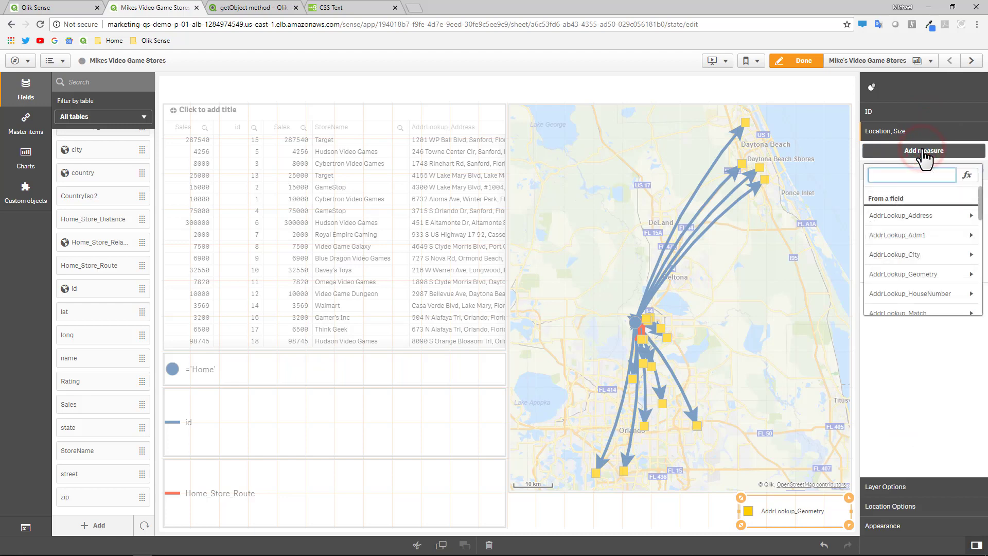
{"action": "type", "text": "sa"}
{"action": "left_click", "coordinate": [934, 215]}
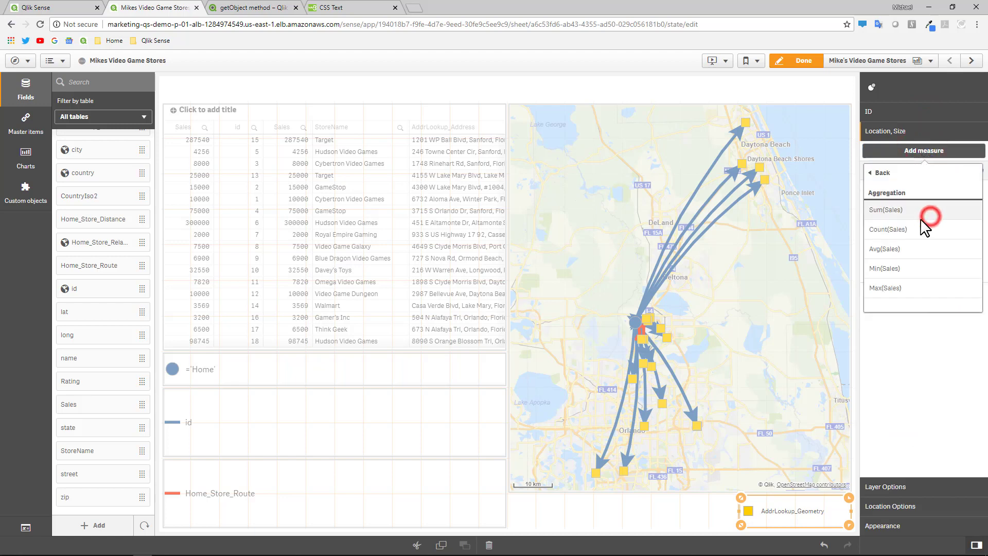
{"action": "left_click", "coordinate": [905, 212]}
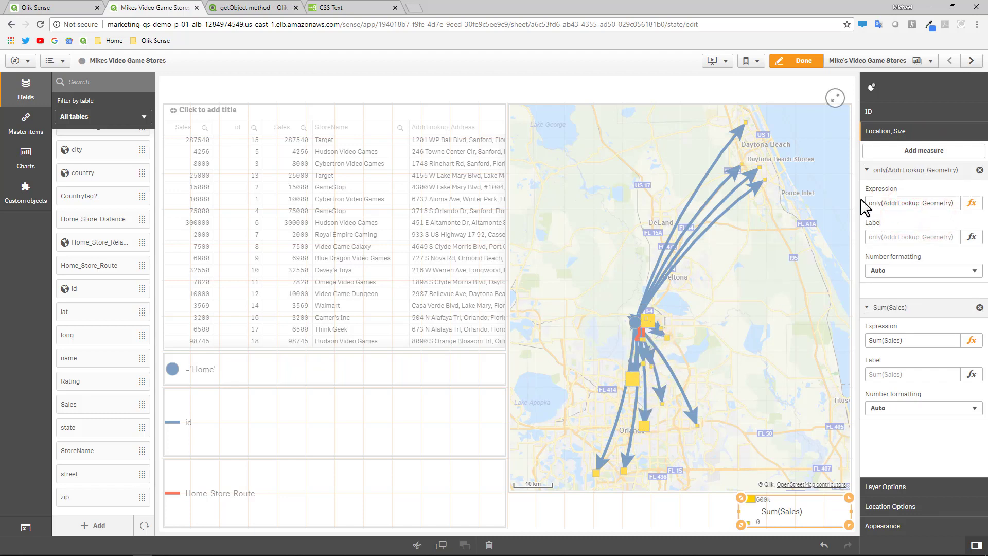
Step: Label the Sum(Sales) measure Total Sales and view the finished map outside edit mode
{"action": "left_click", "coordinate": [874, 170]}
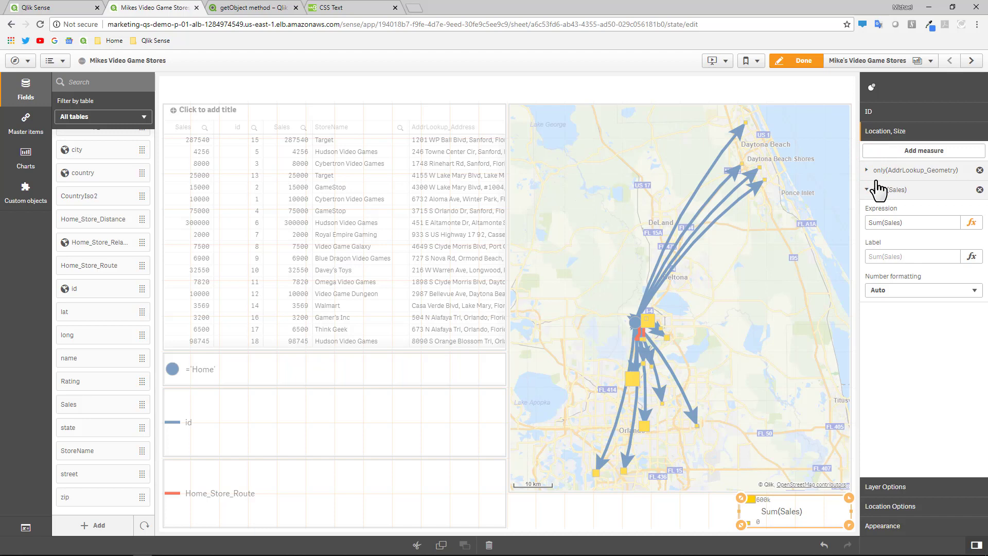
{"action": "left_click", "coordinate": [885, 258]}
{"action": "type", "text": "Total Sales"}
{"action": "left_click", "coordinate": [907, 354]}
{"action": "left_click", "coordinate": [807, 63]}
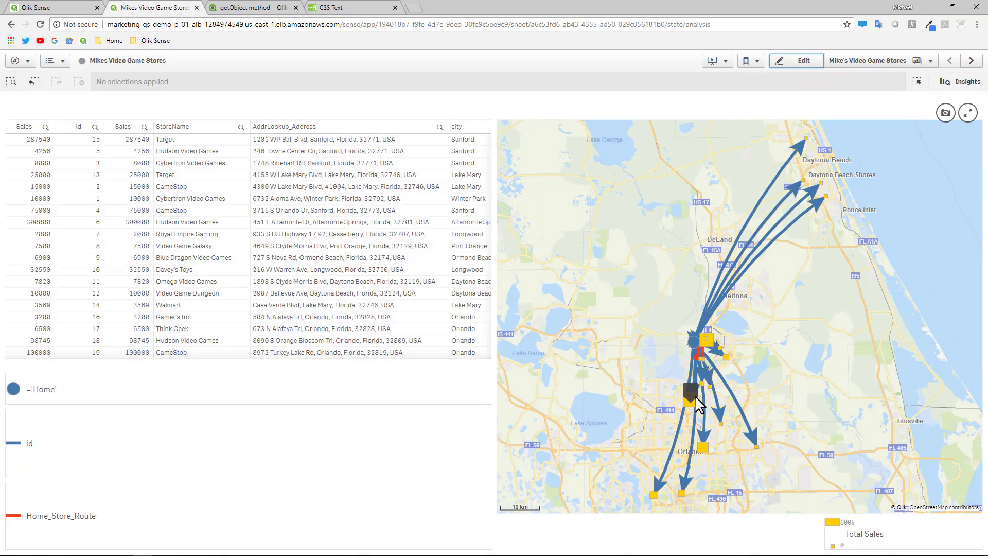
{"action": "left_click", "coordinate": [811, 60]}
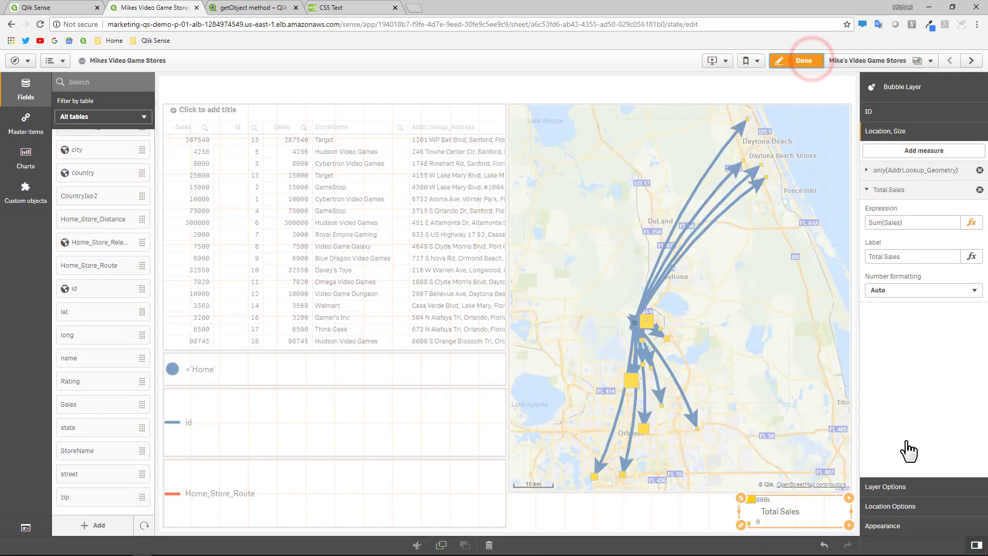
{"action": "left_click", "coordinate": [892, 525]}
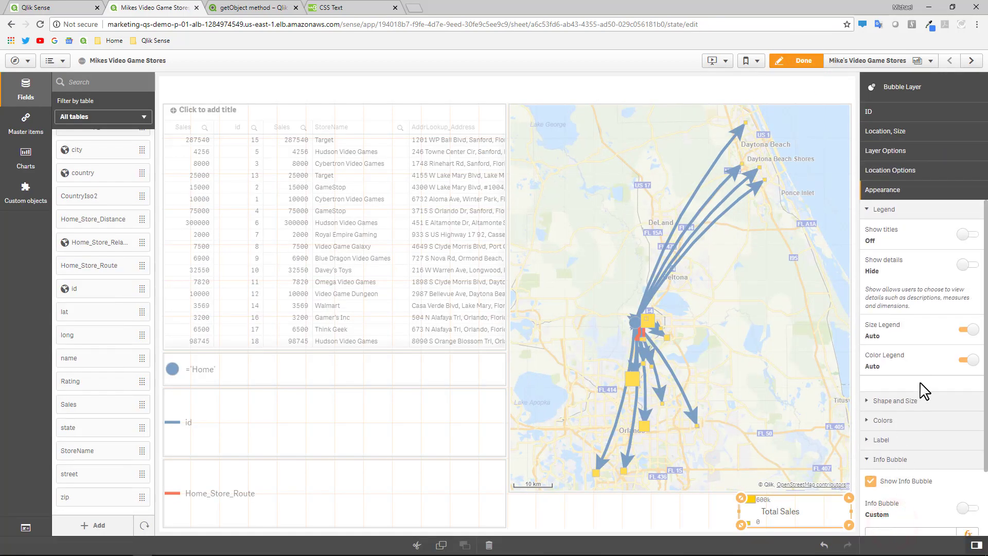
{"action": "scroll", "coordinate": [966, 508], "scroll_direction": "down", "scroll_amount": 1}
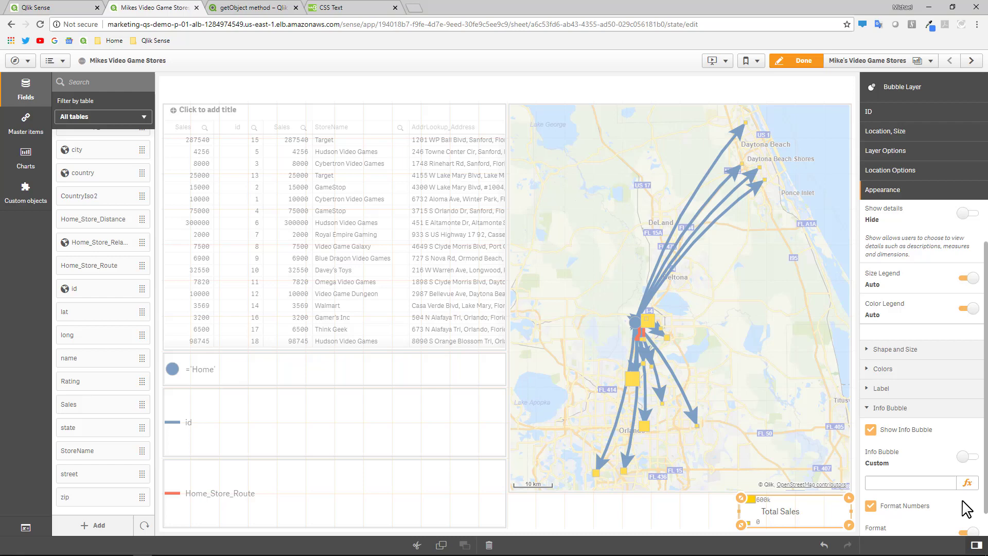
{"action": "left_click", "coordinate": [967, 457]}
{"action": "left_click", "coordinate": [813, 61]}
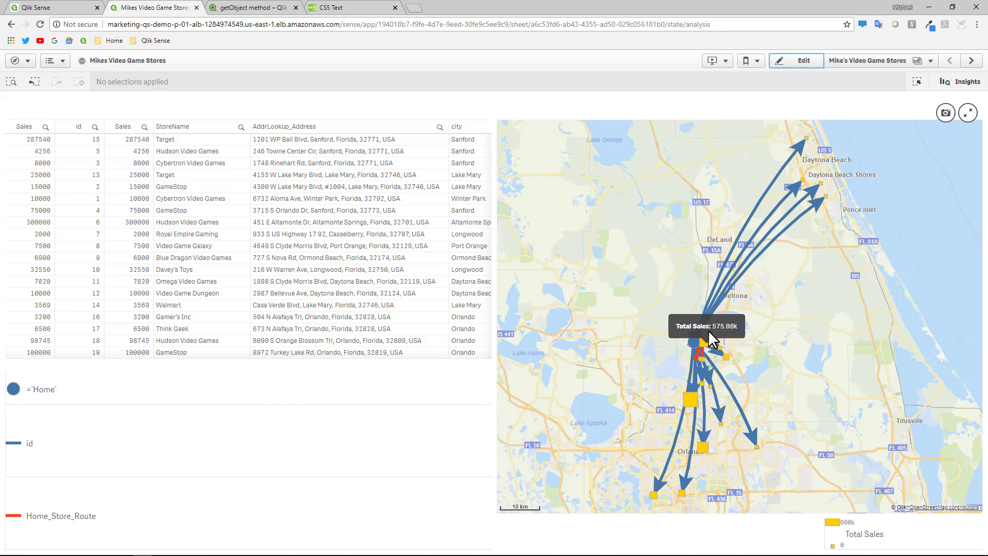
Step: Delete the old My new sheet and create a fresh blank sheet in its place
{"action": "left_click", "coordinate": [854, 61]}
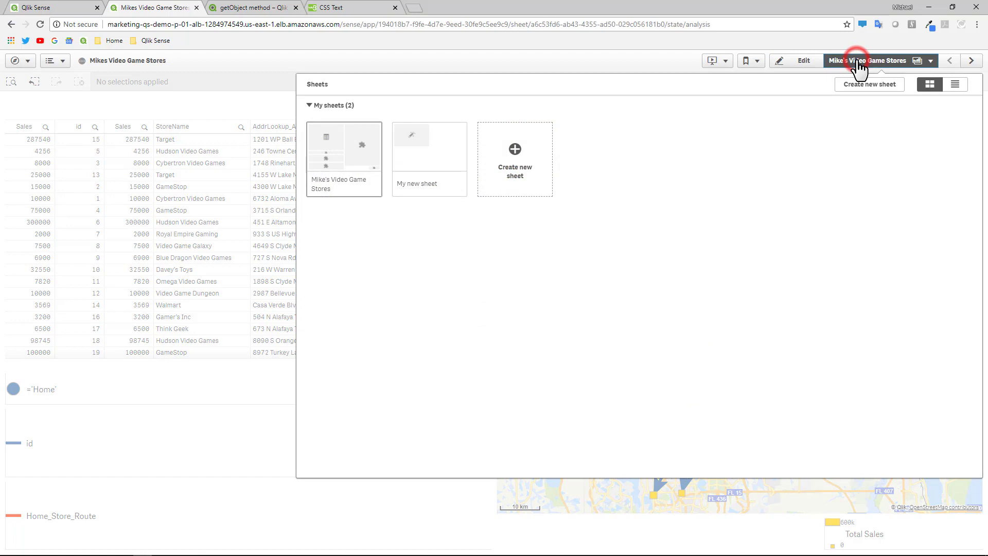
{"action": "right_click", "coordinate": [452, 154]}
{"action": "left_click", "coordinate": [464, 196]}
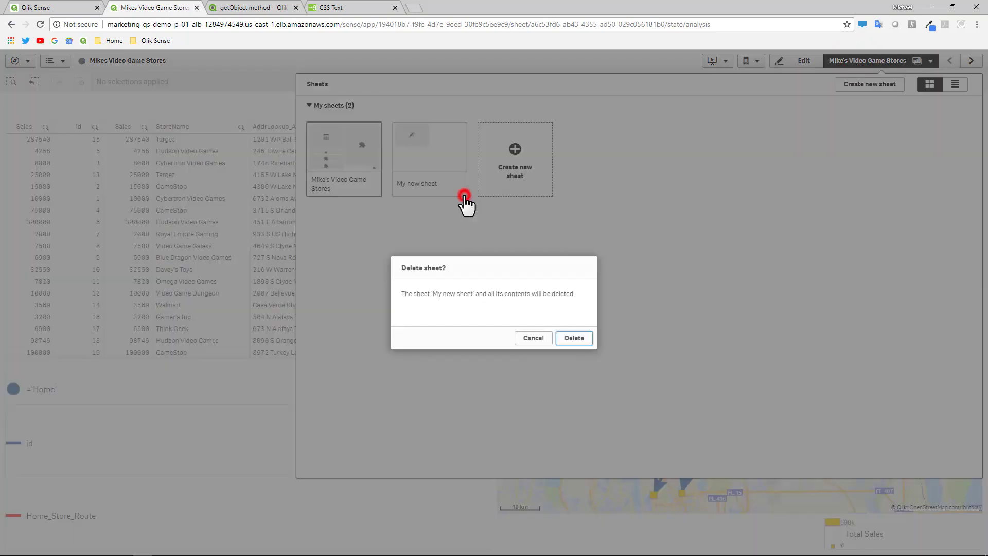
{"action": "left_click", "coordinate": [573, 339]}
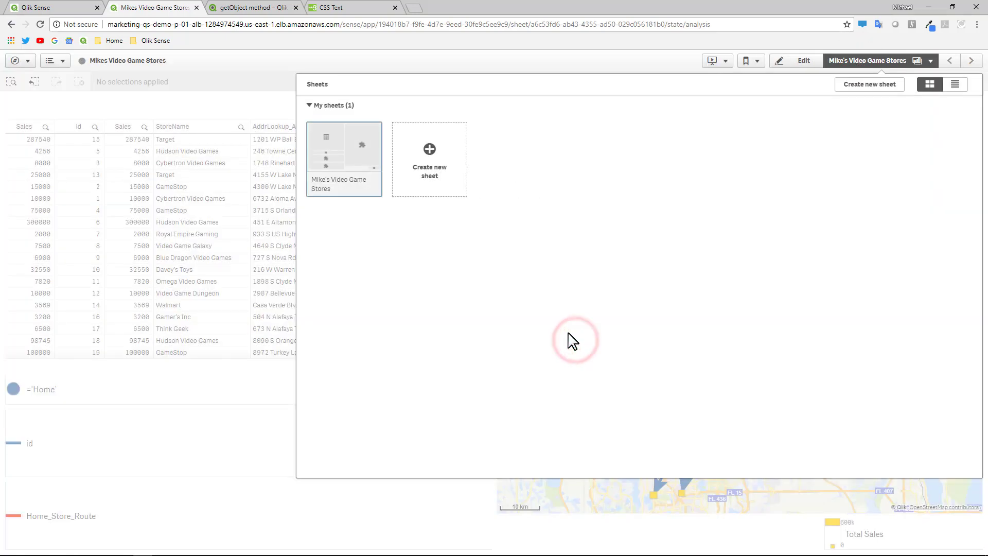
{"action": "left_click", "coordinate": [445, 194]}
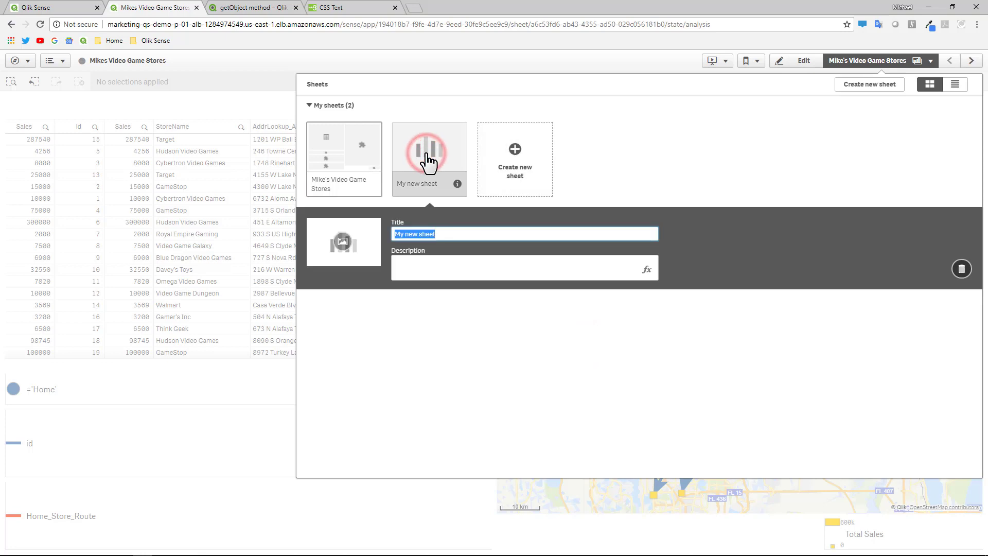
Step: Open the new sheet for editing and place a KPI showing Sum(Sales), 2.41M, at top left
{"action": "left_click", "coordinate": [429, 161]}
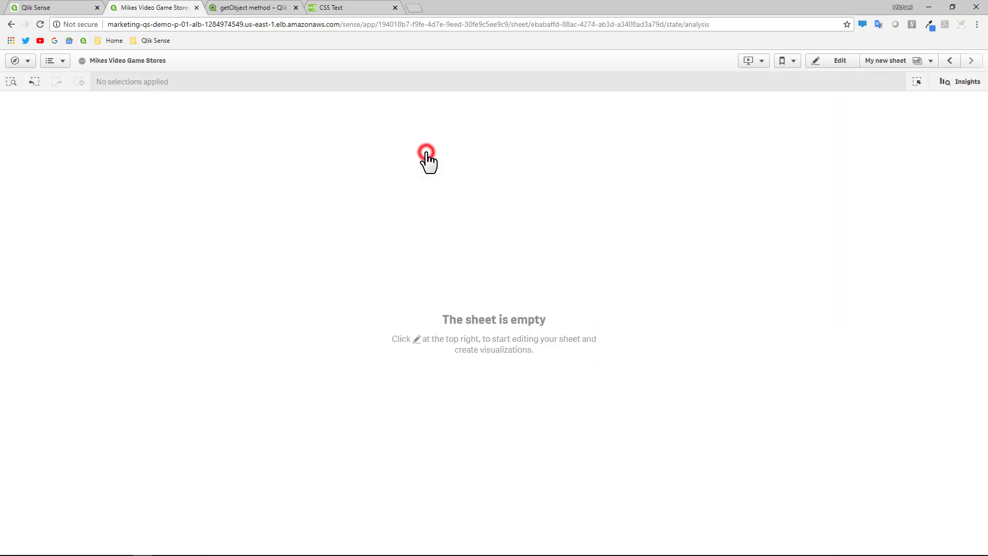
{"action": "left_click", "coordinate": [824, 63]}
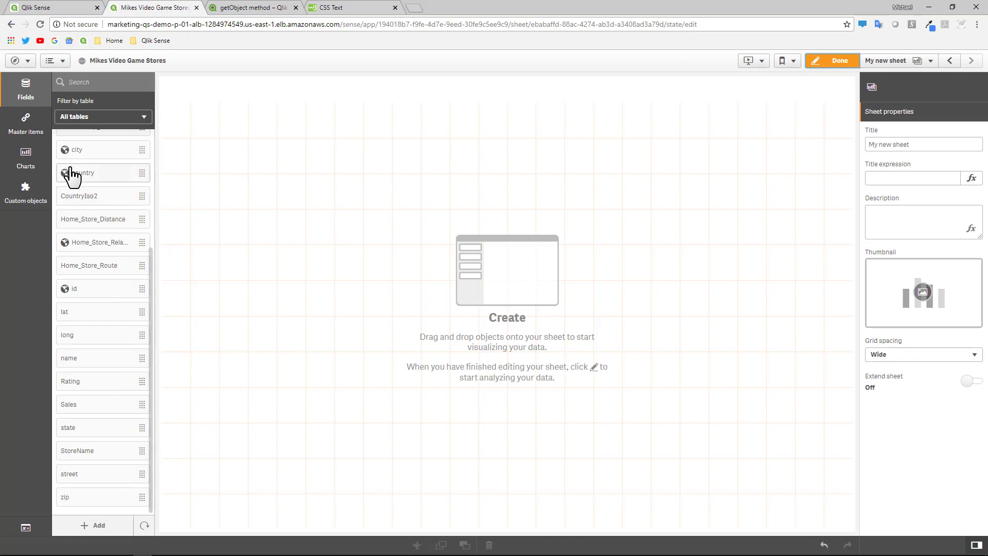
{"action": "left_click", "coordinate": [27, 159]}
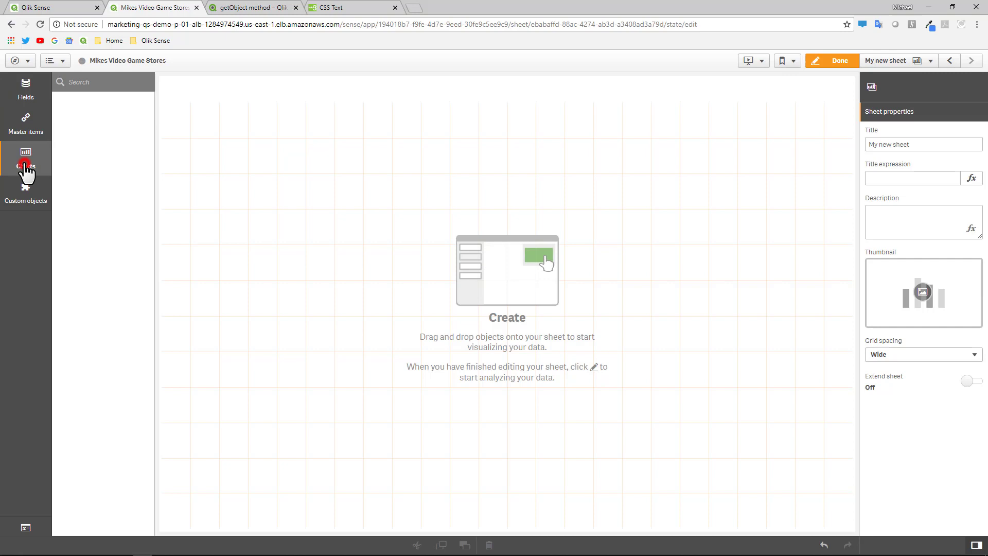
{"action": "left_click_drag", "start_coordinate": [89, 264], "coordinate": [449, 208]}
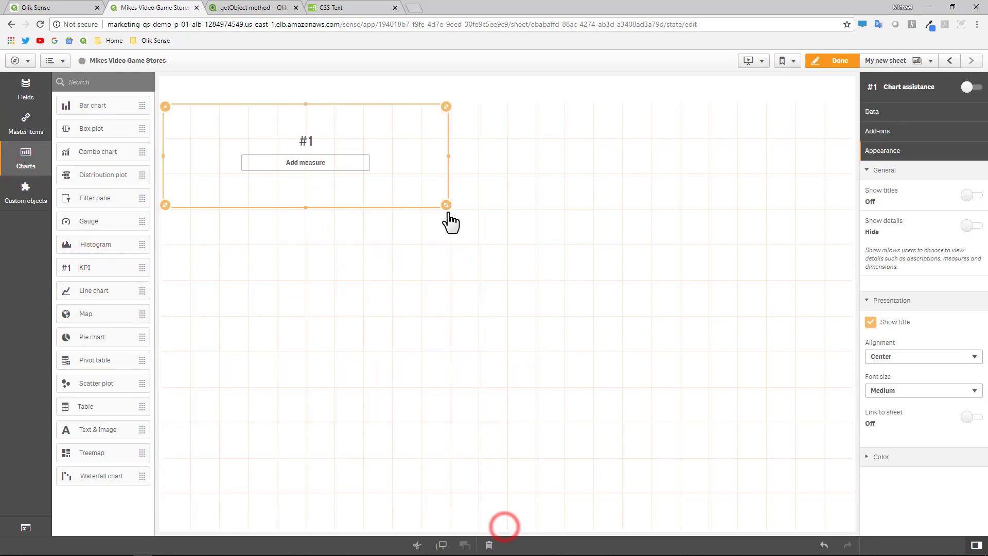
{"action": "left_click", "coordinate": [307, 164]}
{"action": "type", "text": "sales"}
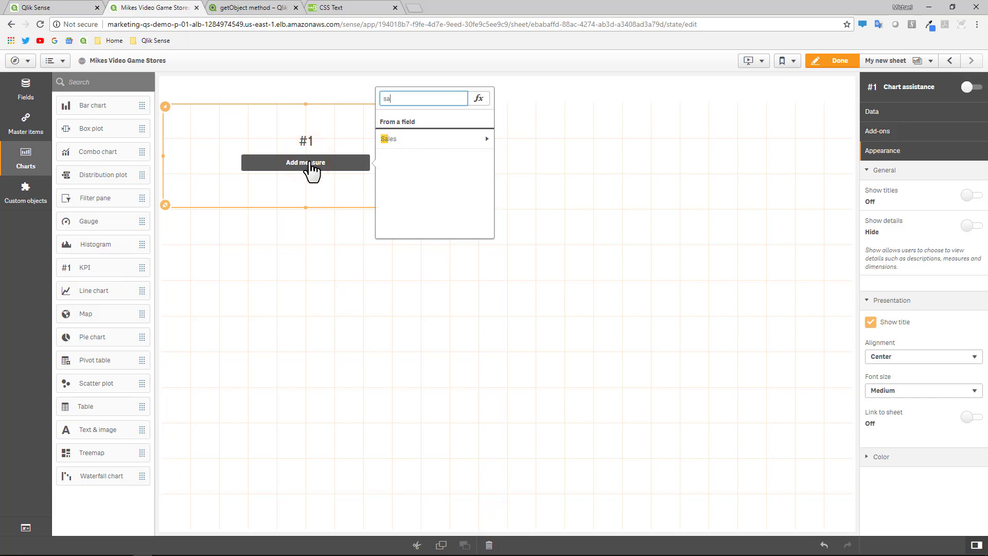
{"action": "left_click", "coordinate": [389, 139]}
{"action": "left_click", "coordinate": [394, 140]}
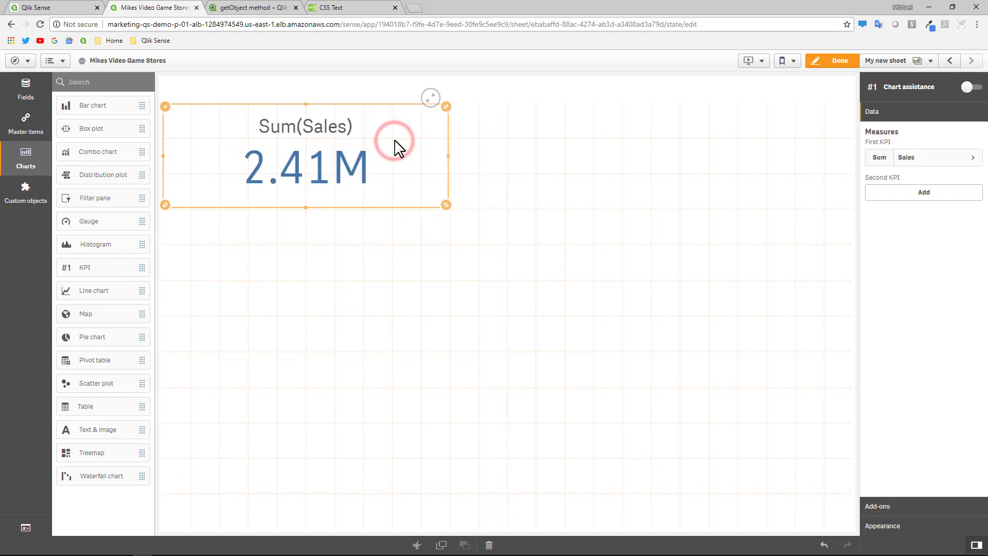
Step: Label the KPI measure Total Sales and format it as money without decimals
{"action": "left_click", "coordinate": [917, 160]}
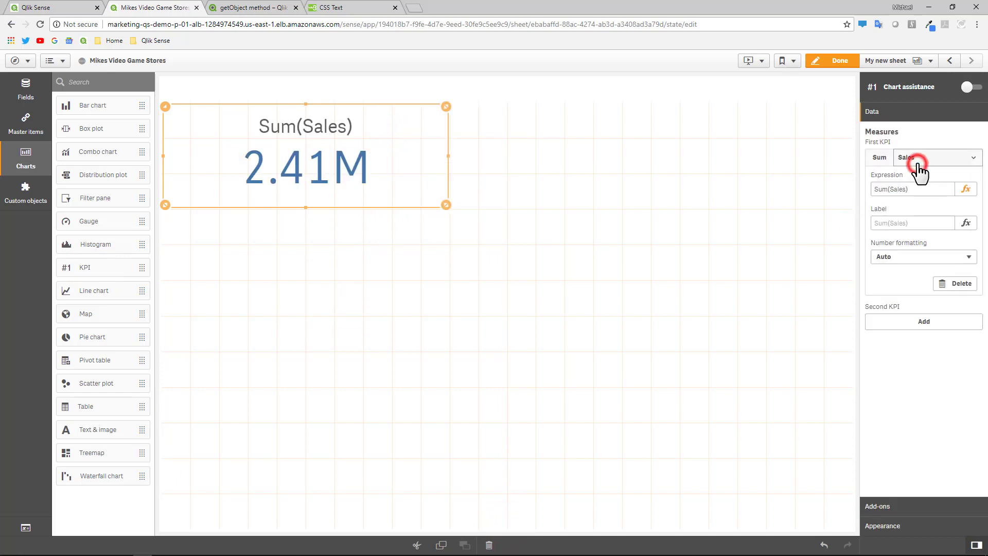
{"action": "left_click", "coordinate": [909, 222]}
{"action": "type", "text": "Total Sales"}
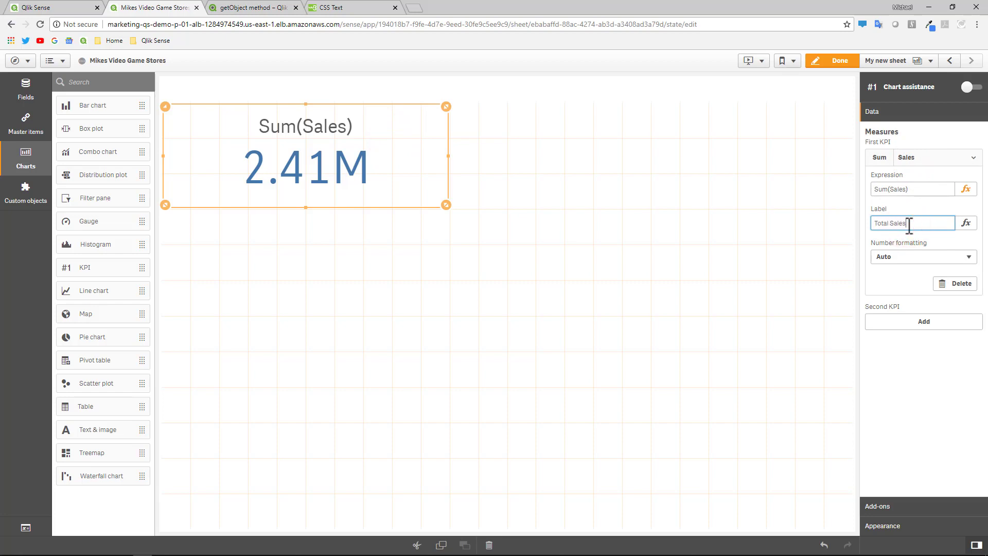
{"action": "key", "text": "Return"}
{"action": "left_click", "coordinate": [908, 256]}
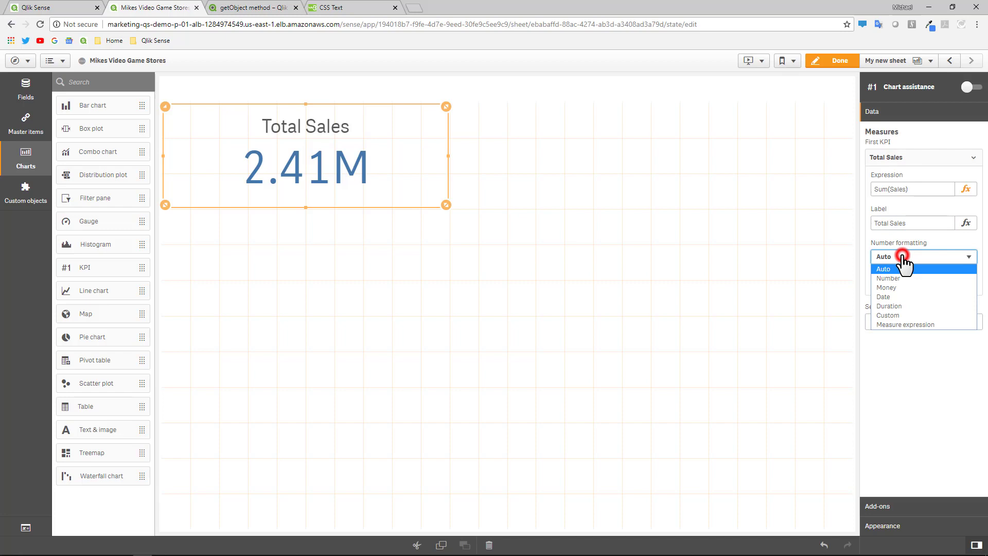
{"action": "left_click", "coordinate": [906, 285]}
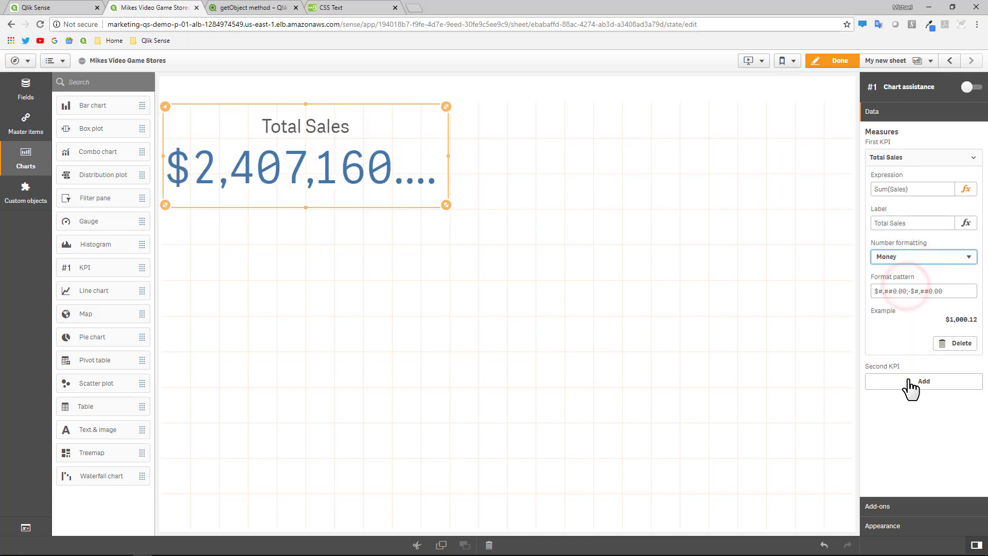
{"action": "left_click", "coordinate": [902, 292]}
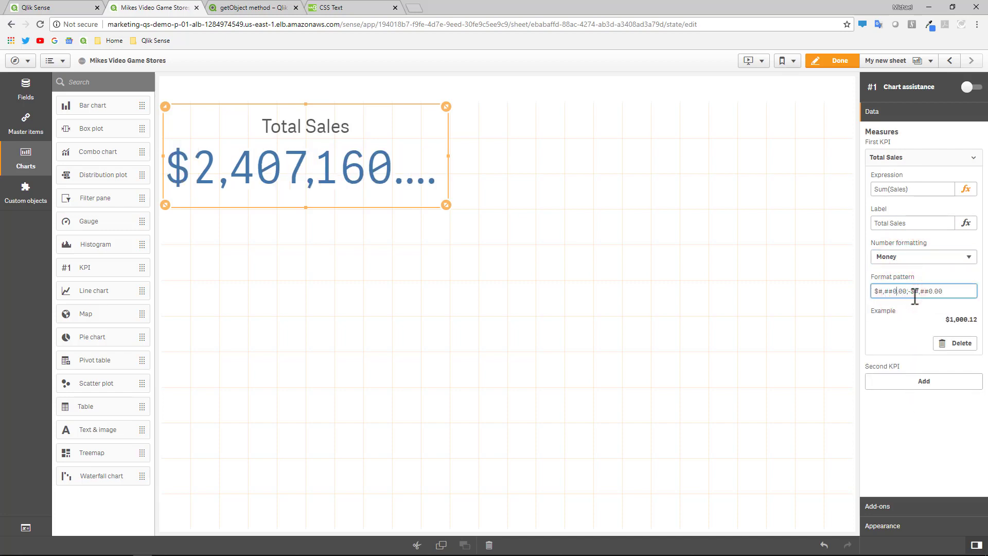
{"action": "key", "text": "BackSpace"}
{"action": "key", "text": "BackSpace"}
{"action": "key", "text": "BackSpace"}
Step: Set the KPI font size to Small and narrow the KPI box
{"action": "left_click", "coordinate": [908, 525]}
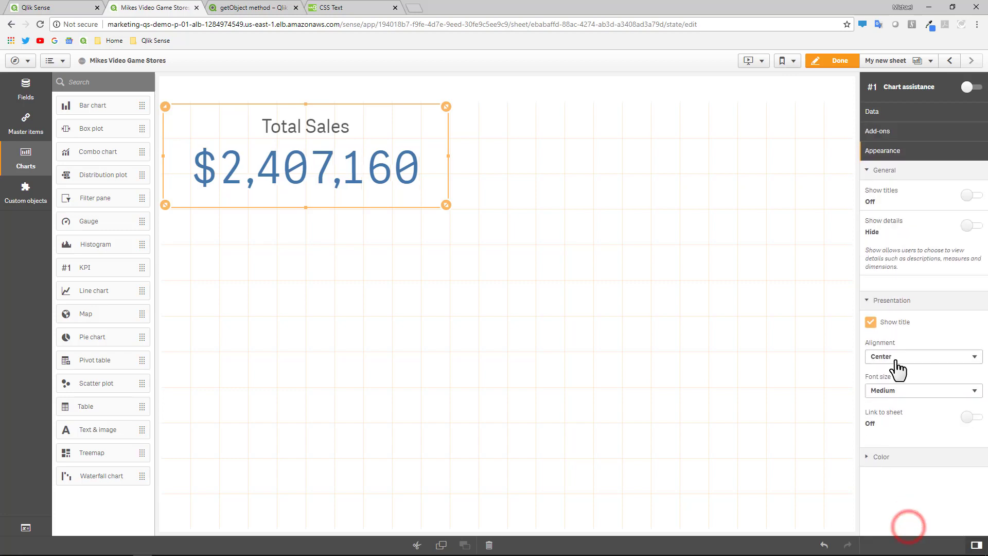
{"action": "left_click", "coordinate": [896, 390]}
{"action": "left_click", "coordinate": [893, 401]}
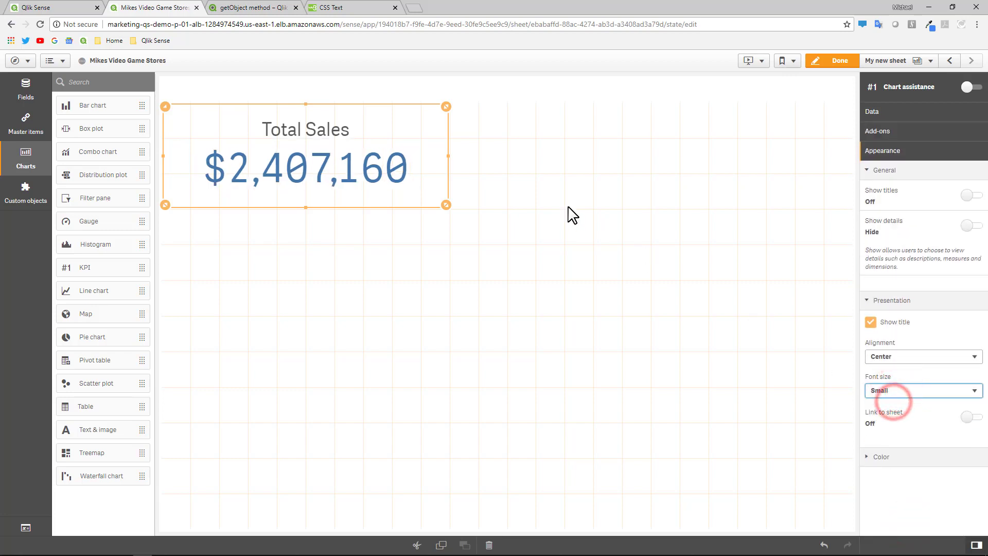
{"action": "left_click_drag", "start_coordinate": [446, 204], "coordinate": [415, 197]}
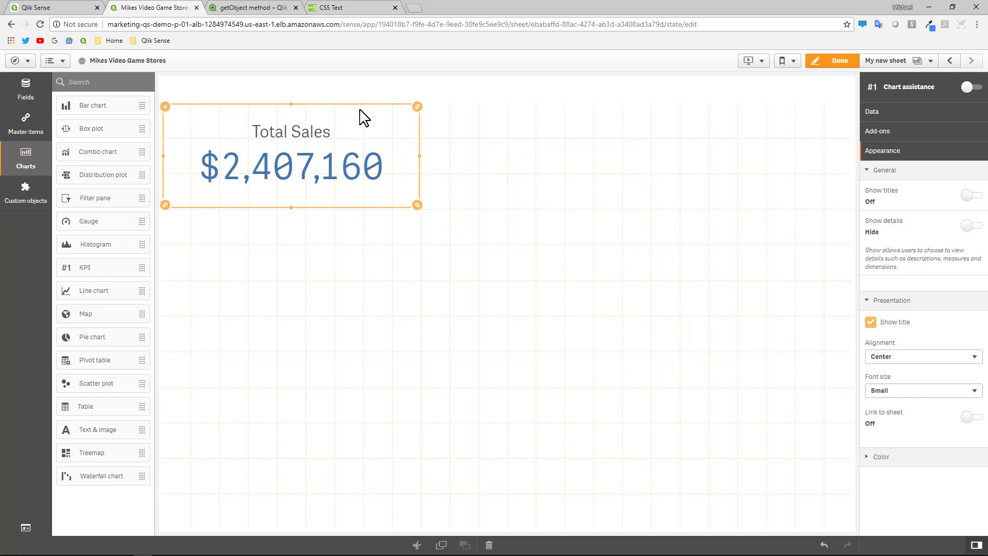
{"action": "left_click", "coordinate": [441, 237]}
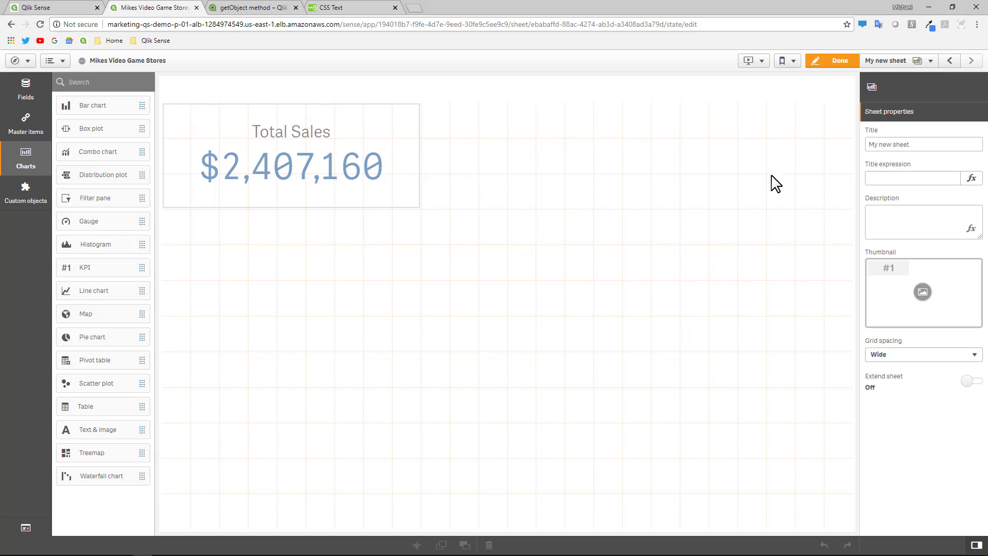
Step: Return to Mike's Video Game Stores sheet and create an empty app variable named vId
{"action": "left_click", "coordinate": [889, 60]}
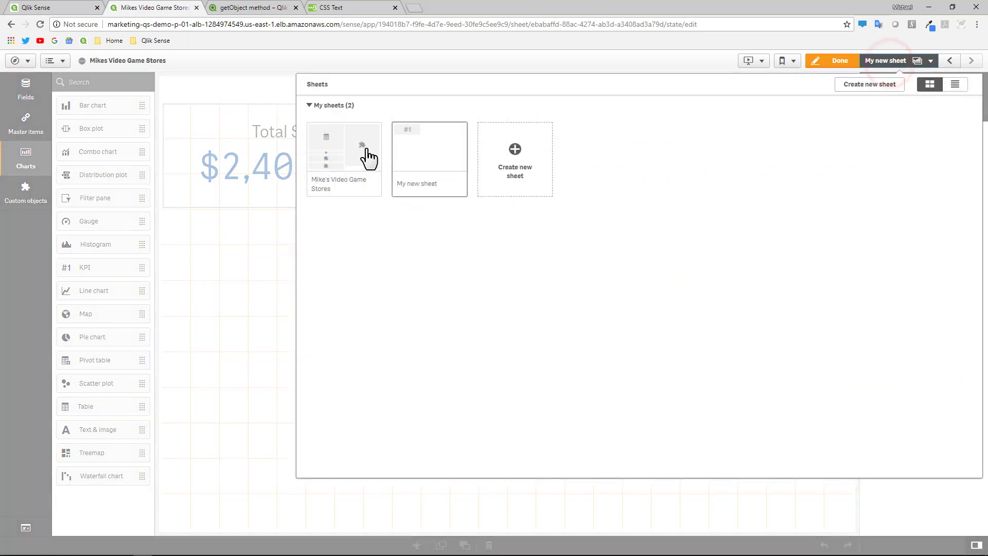
{"action": "left_click", "coordinate": [366, 152]}
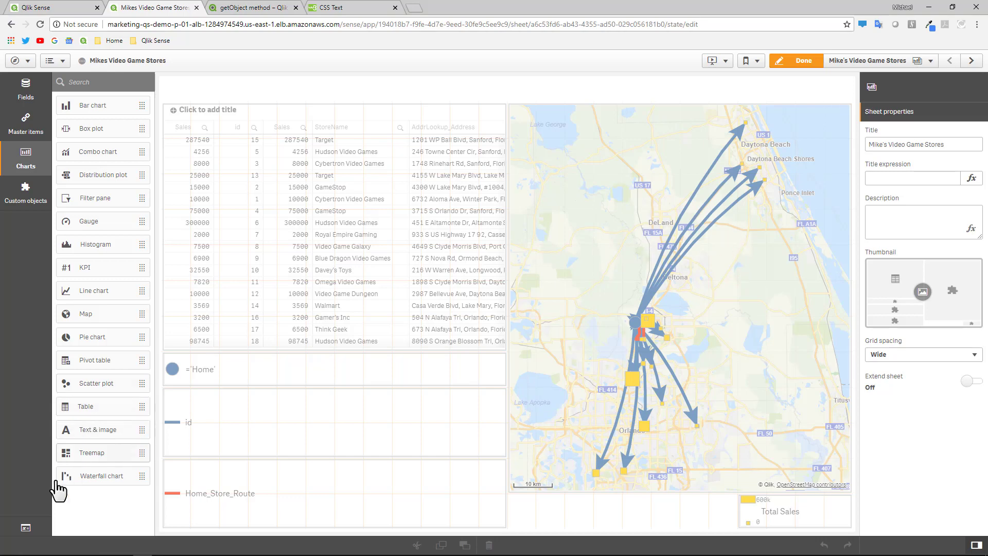
{"action": "left_click", "coordinate": [25, 527]}
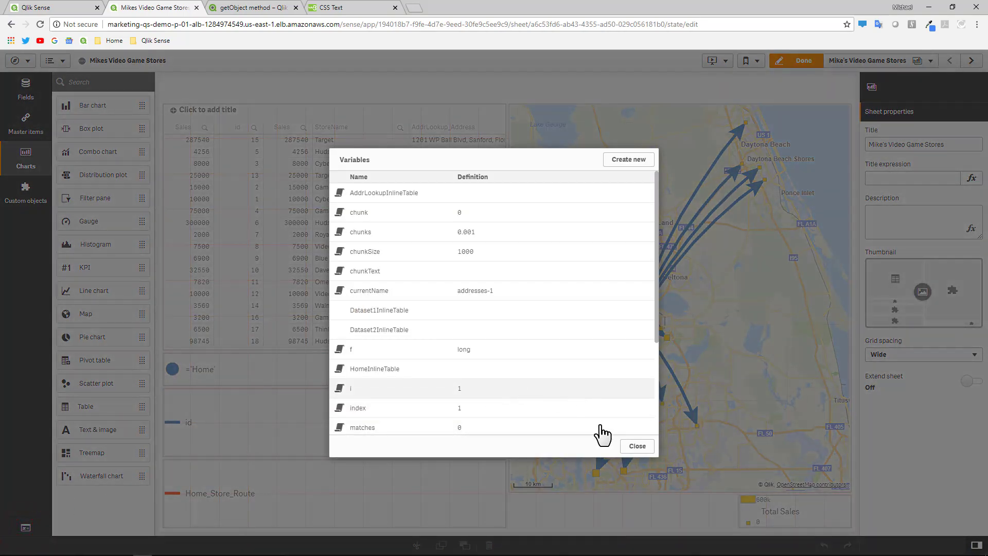
{"action": "left_click", "coordinate": [623, 161]}
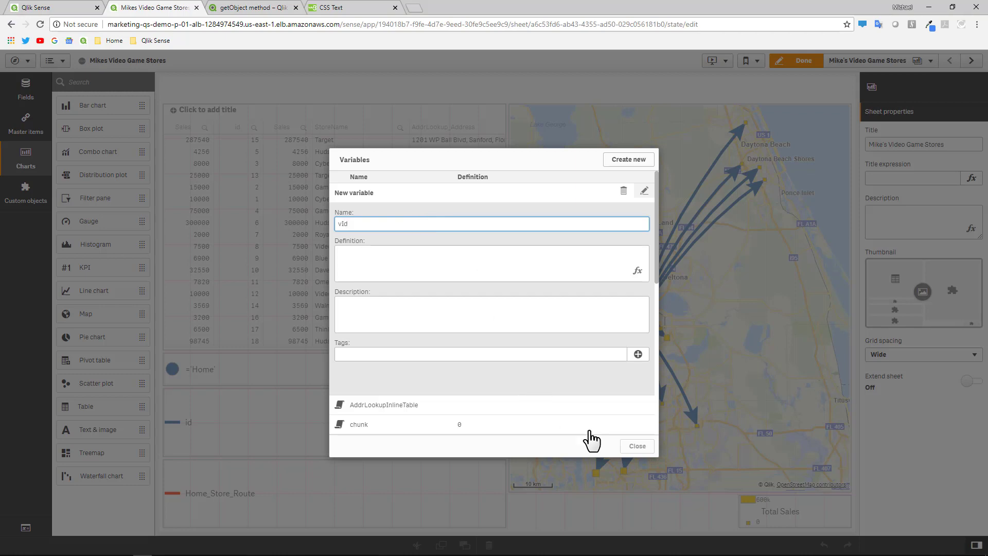
{"action": "left_click", "coordinate": [638, 451]}
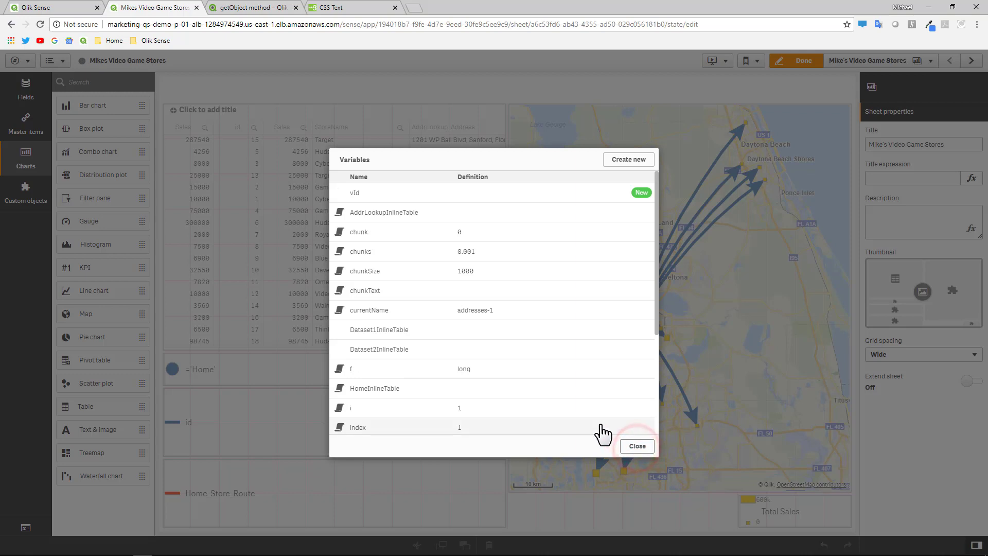
{"action": "scroll", "coordinate": [628, 410], "scroll_direction": "down", "scroll_amount": 3}
{"action": "scroll", "coordinate": [518, 359], "scroll_direction": "up", "scroll_amount": 3}
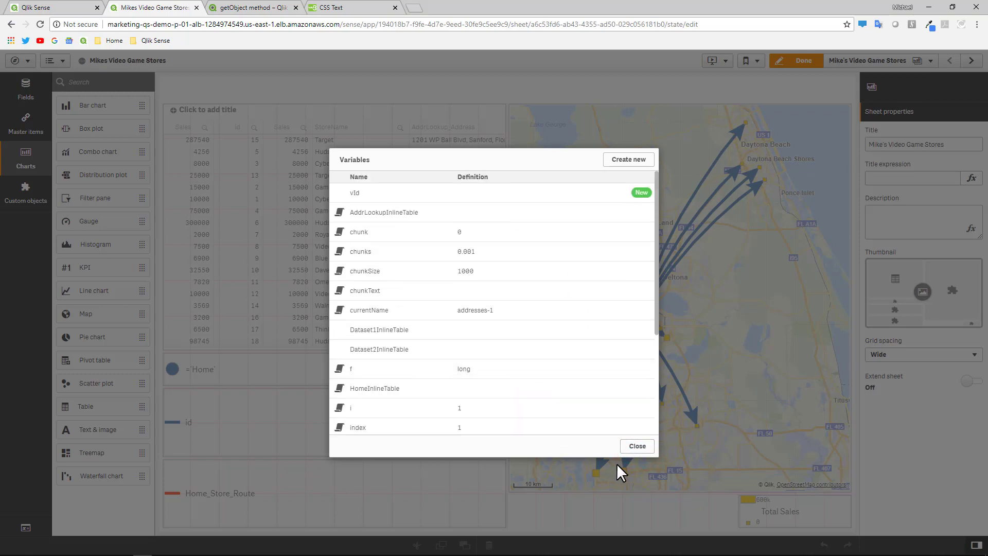
{"action": "left_click", "coordinate": [637, 446]}
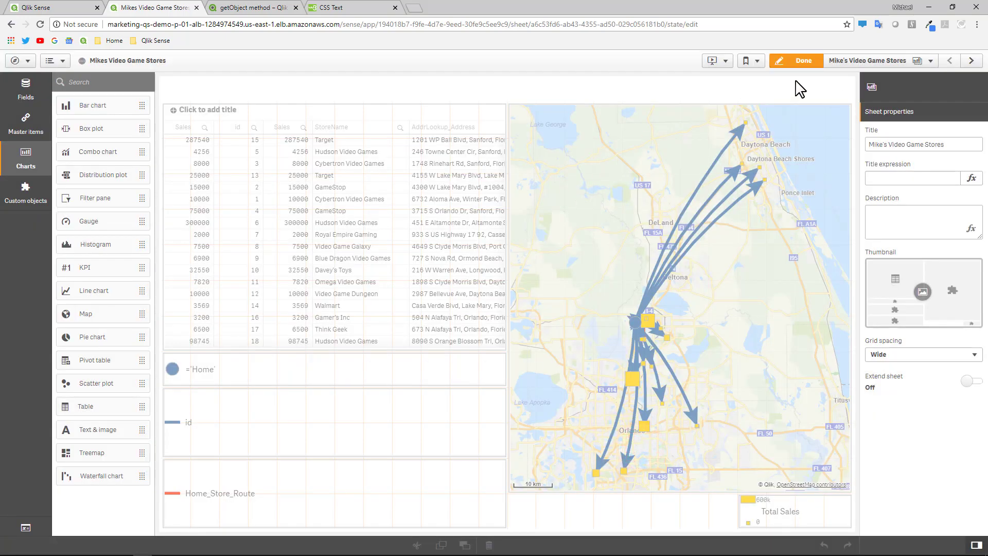
Step: On My new sheet, open the expression editor for the Total Sales KPI's measure
{"action": "left_click", "coordinate": [971, 60]}
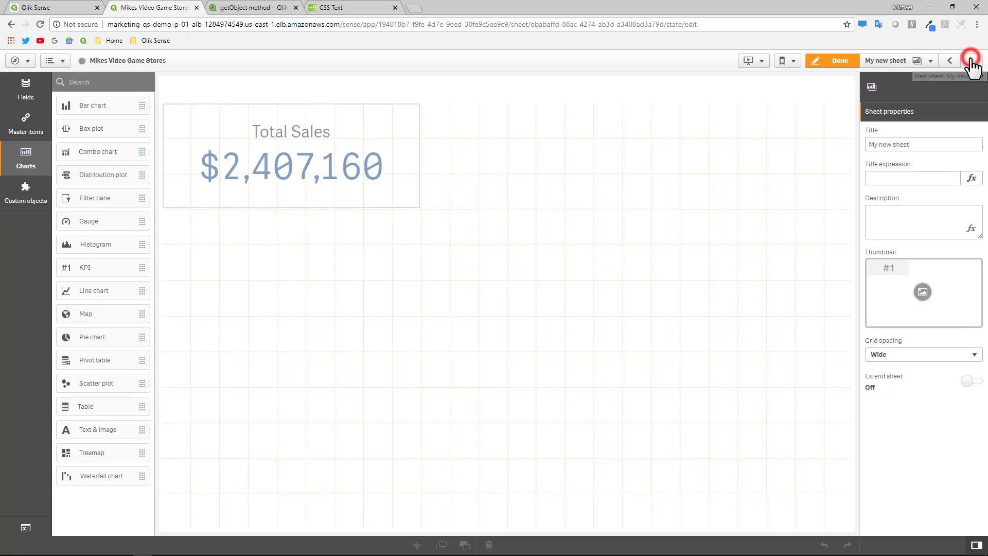
{"action": "left_click", "coordinate": [335, 146]}
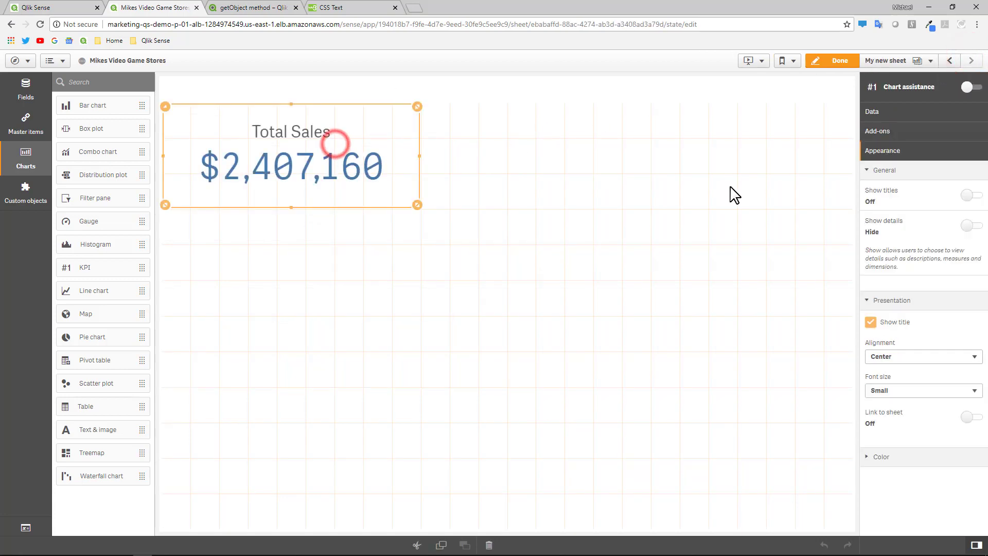
{"action": "left_click", "coordinate": [898, 110]}
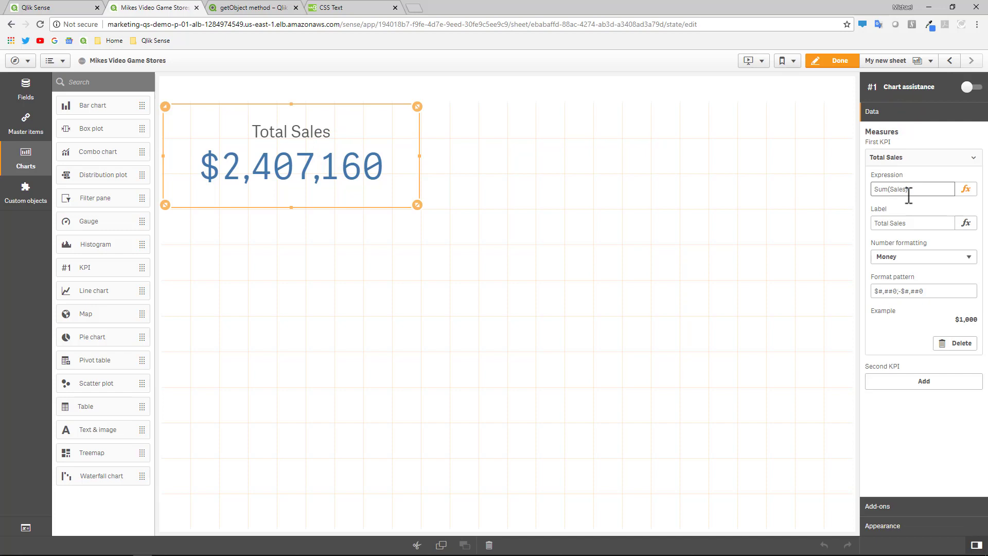
{"action": "left_click", "coordinate": [965, 189]}
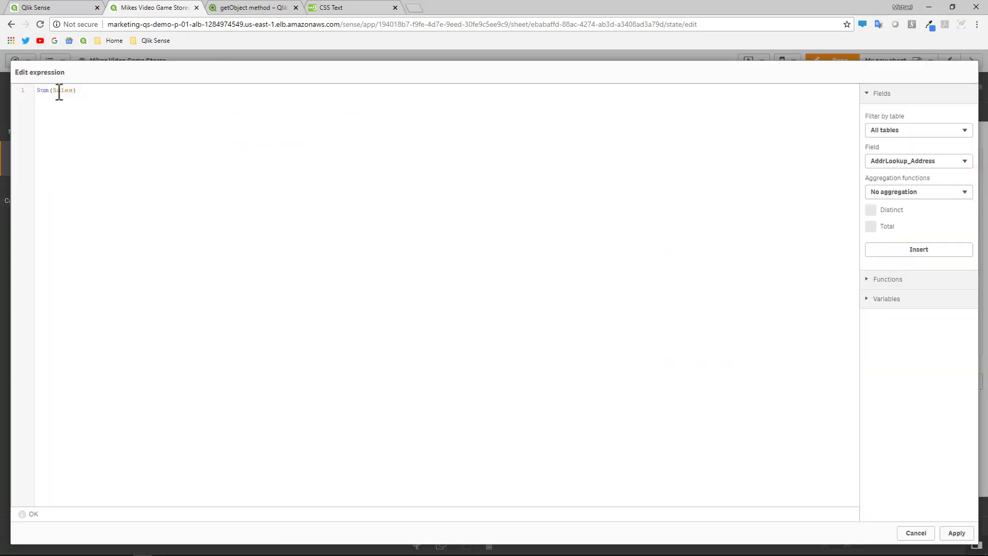
Step: Change the KPI expression to Sum({<id={'$(vId)'}>}Sales), apply it, and return to the store map sheet
{"action": "left_click", "coordinate": [53, 91]}
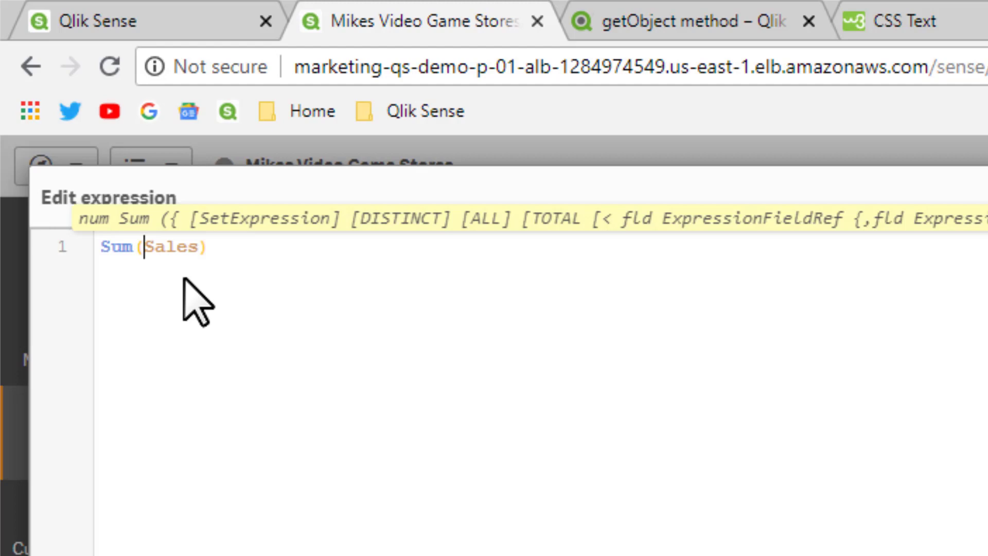
{"action": "type", "text": "{"}
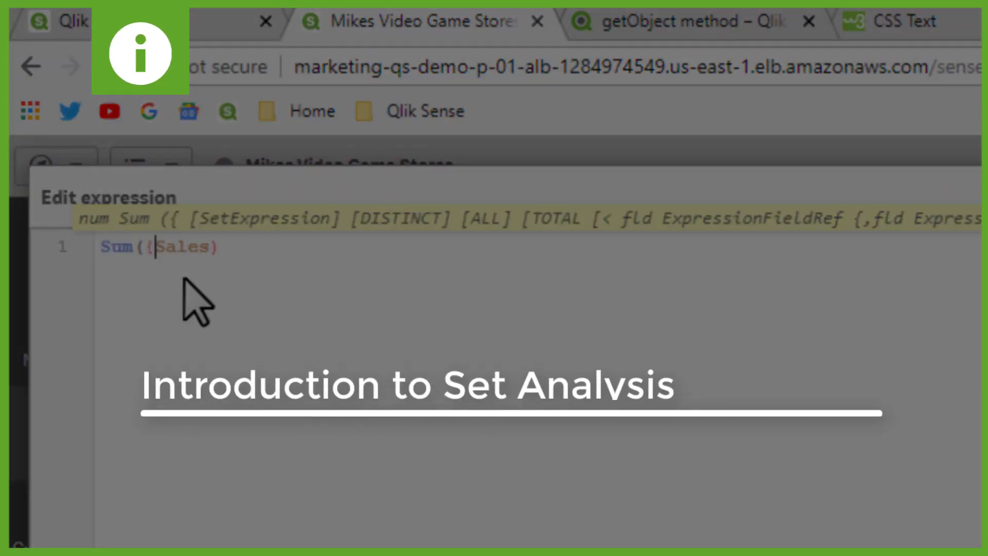
{"action": "type", "text": "}"}
{"action": "type", "text": "<>"}
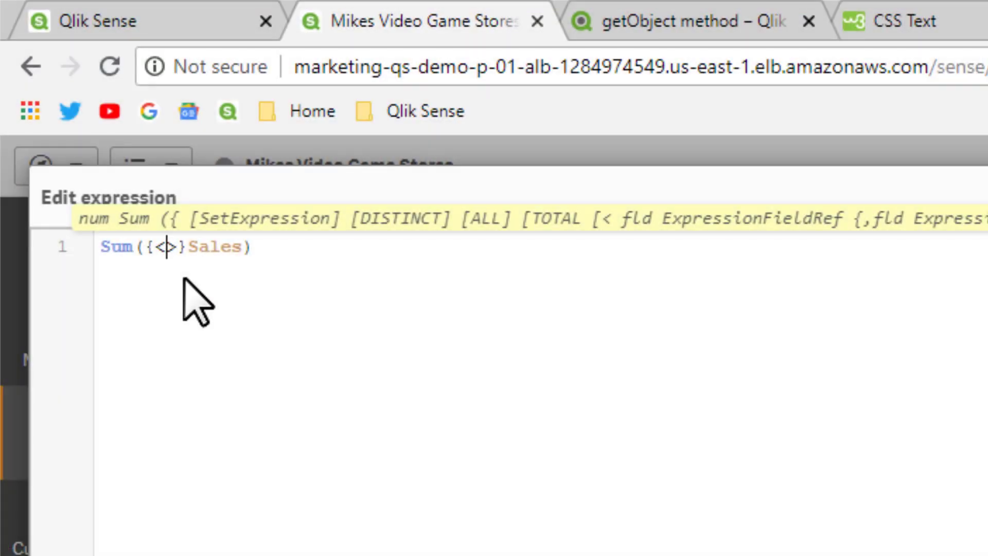
{"action": "type", "text": "id="}
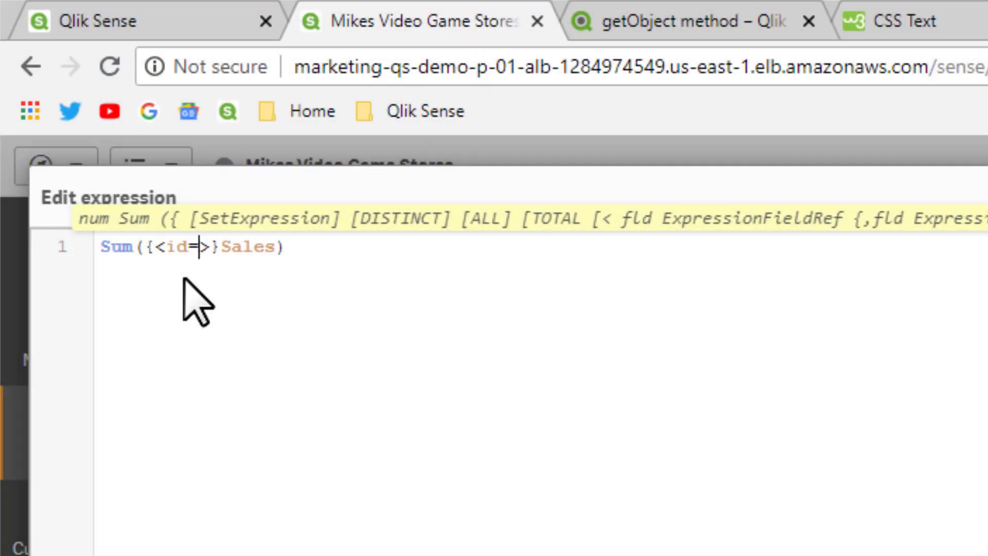
{"action": "type", "text": "{}"}
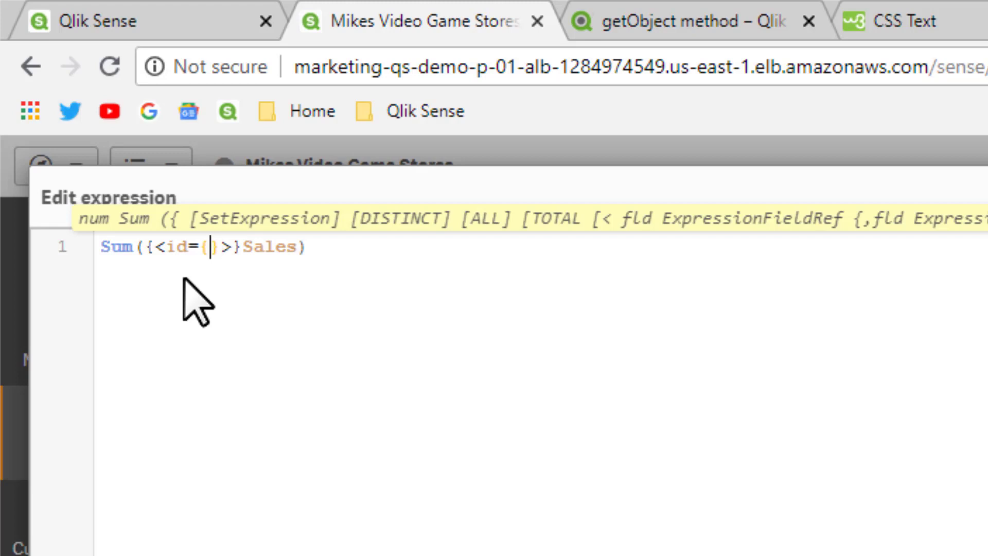
{"action": "type", "text": "''"}
{"action": "key", "text": "Left"}
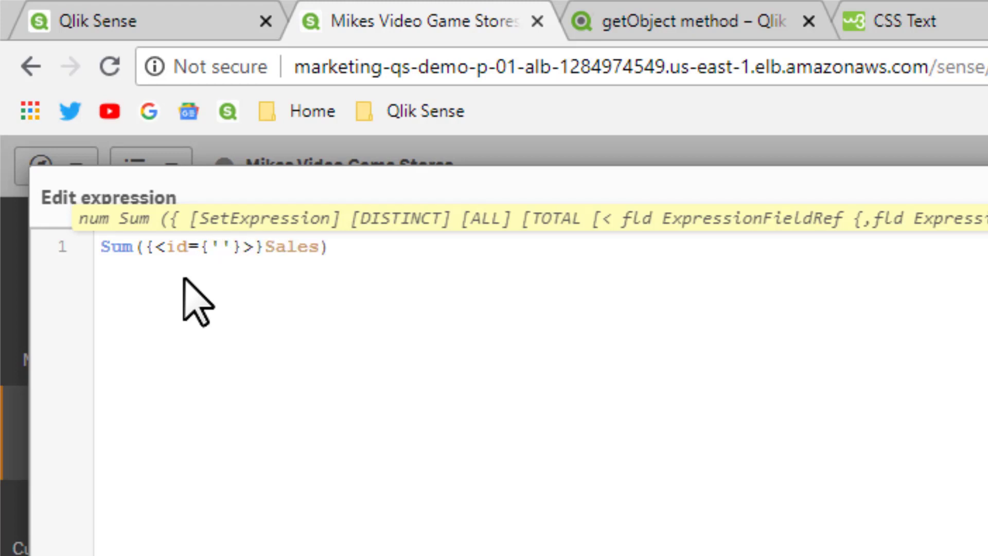
{"action": "type", "text": "$"}
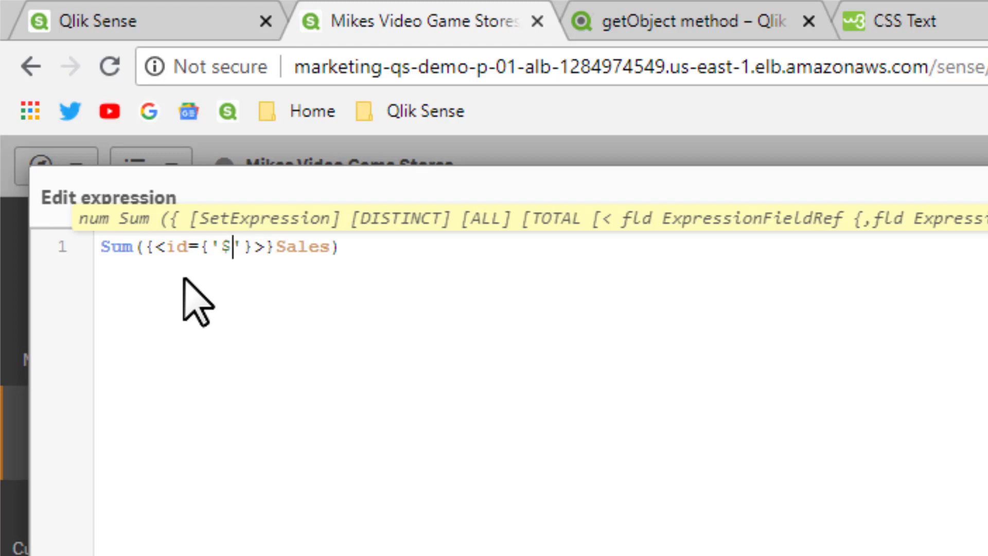
{"action": "type", "text": "(v"}
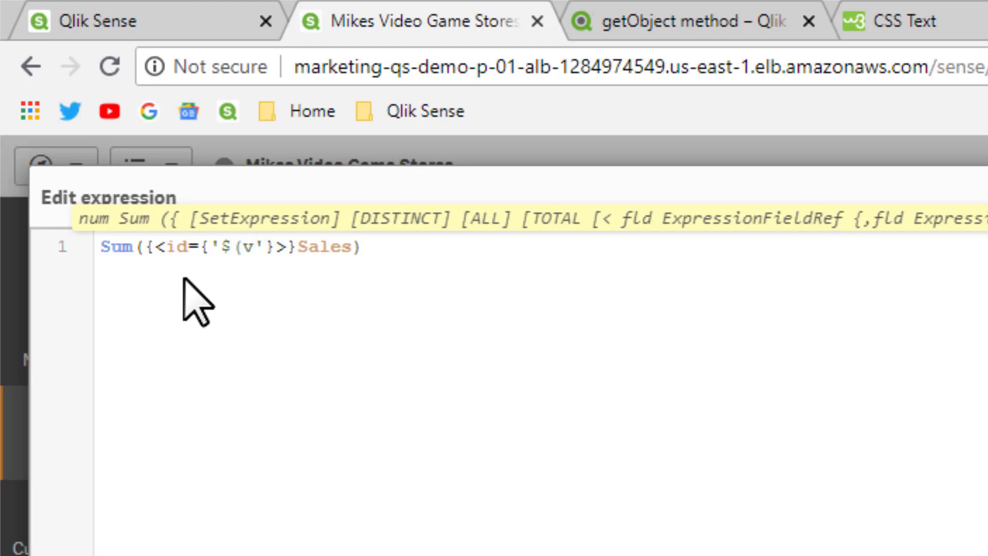
{"action": "type", "text": "Id"}
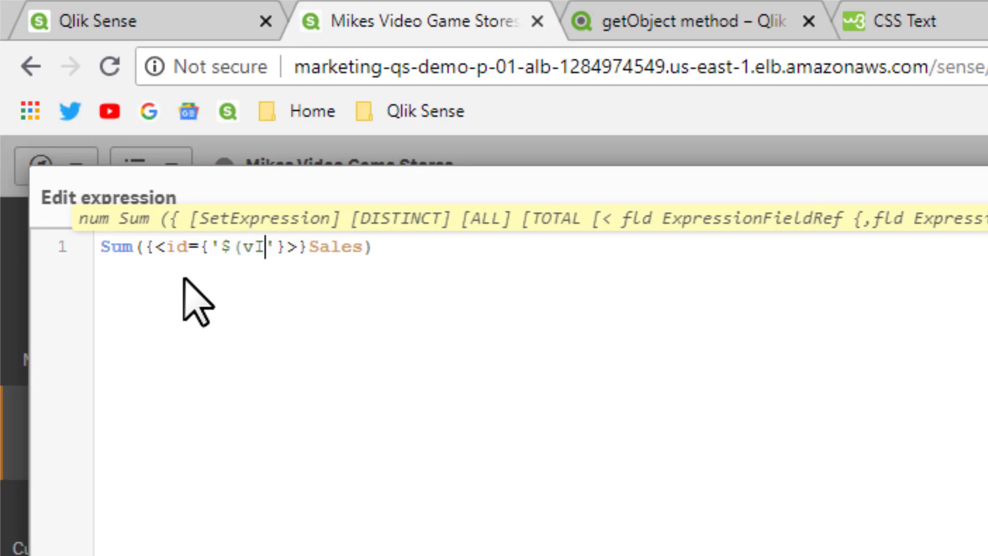
{"action": "type", "text": ")"}
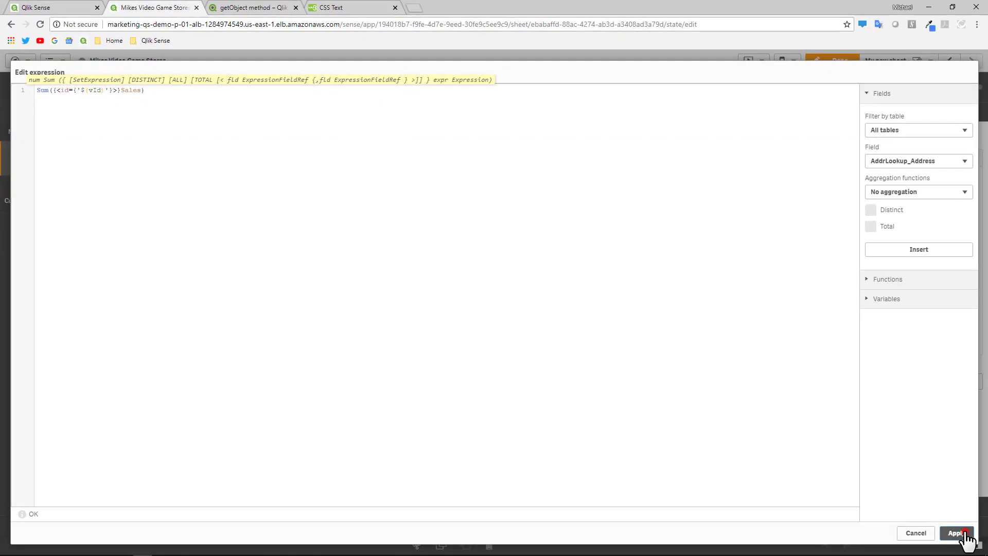
{"action": "left_click", "coordinate": [958, 533]}
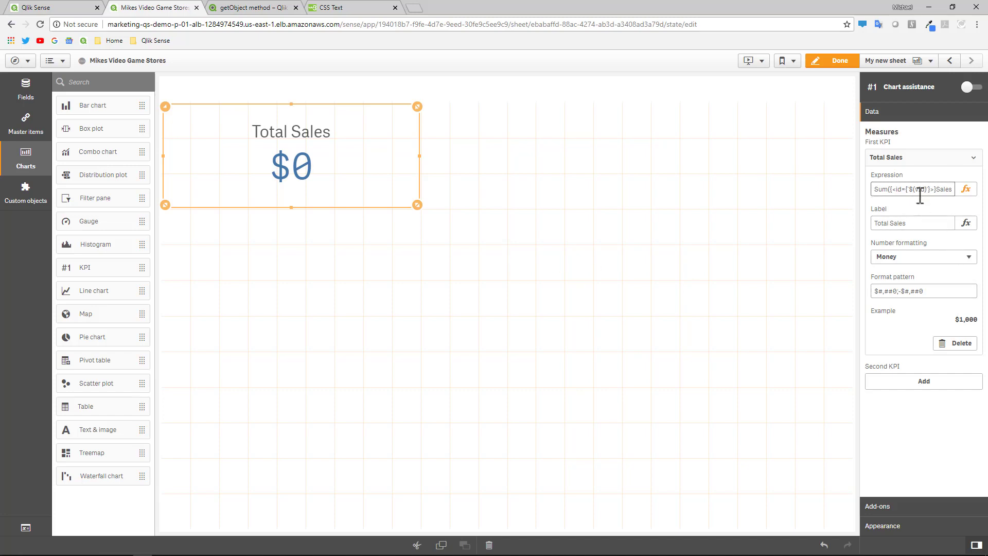
{"action": "left_click", "coordinate": [950, 60]}
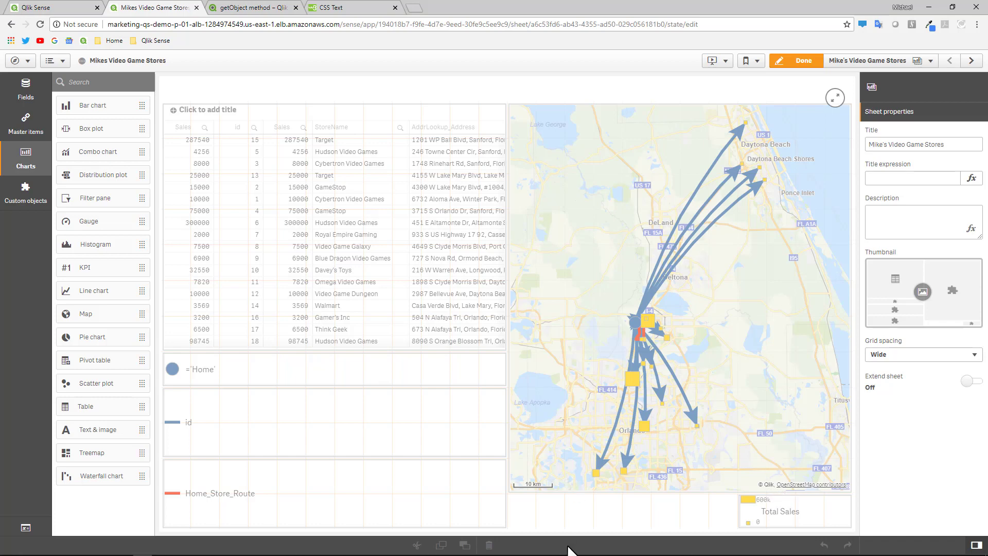
Step: Bring up the saved HTML div and getObject script snippet in Notepad
{"action": "mouse_move", "coordinate": [495, 538]}
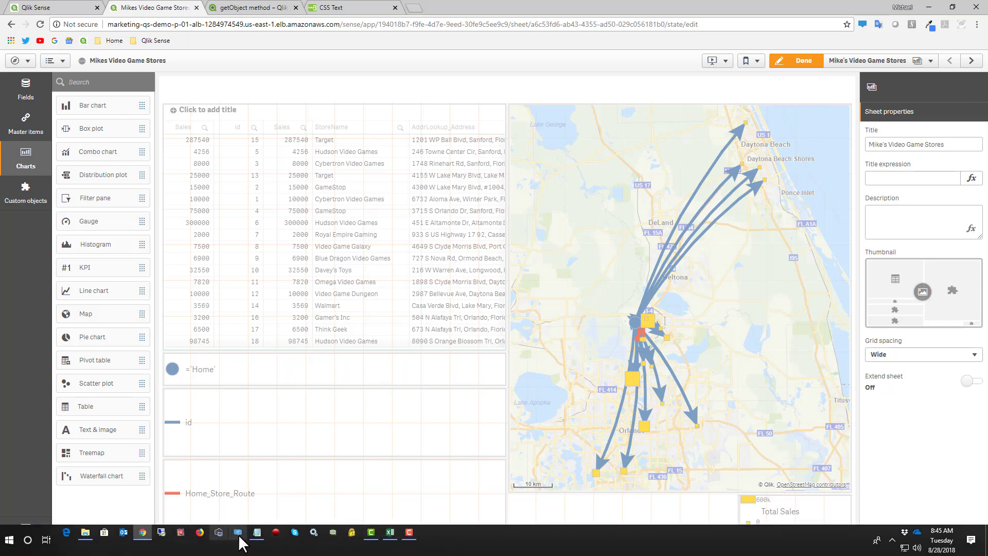
{"action": "left_click", "coordinate": [256, 532]}
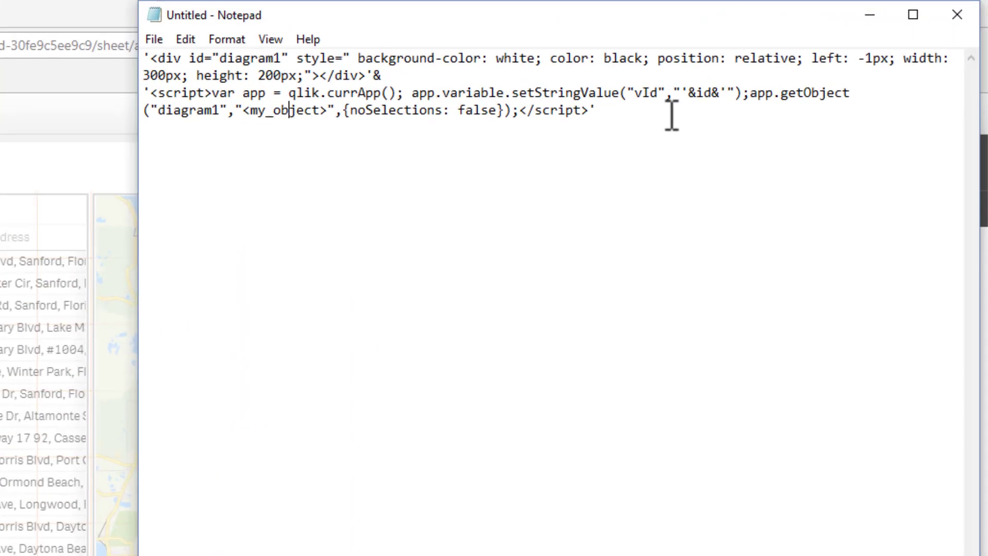
{"action": "left_click", "coordinate": [810, 62]}
{"action": "left_click_drag", "start_coordinate": [558, 126], "coordinate": [23, 64]}
{"action": "left_click", "coordinate": [205, 213]}
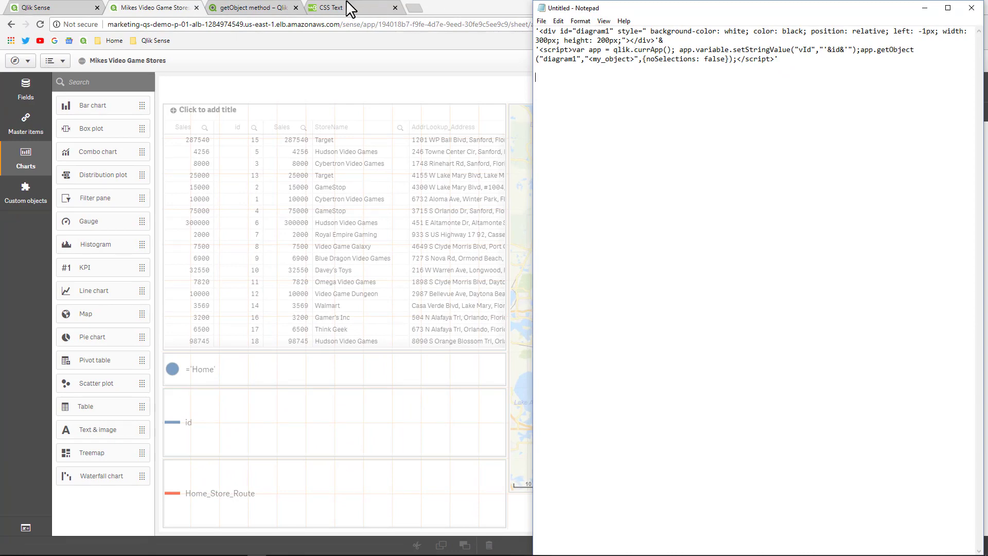
Step: Check the getObject help page, then select the <my_object> placeholder in the Notepad script
{"action": "left_click", "coordinate": [251, 9]}
{"action": "scroll", "coordinate": [452, 214], "scroll_direction": "up", "scroll_amount": 7}
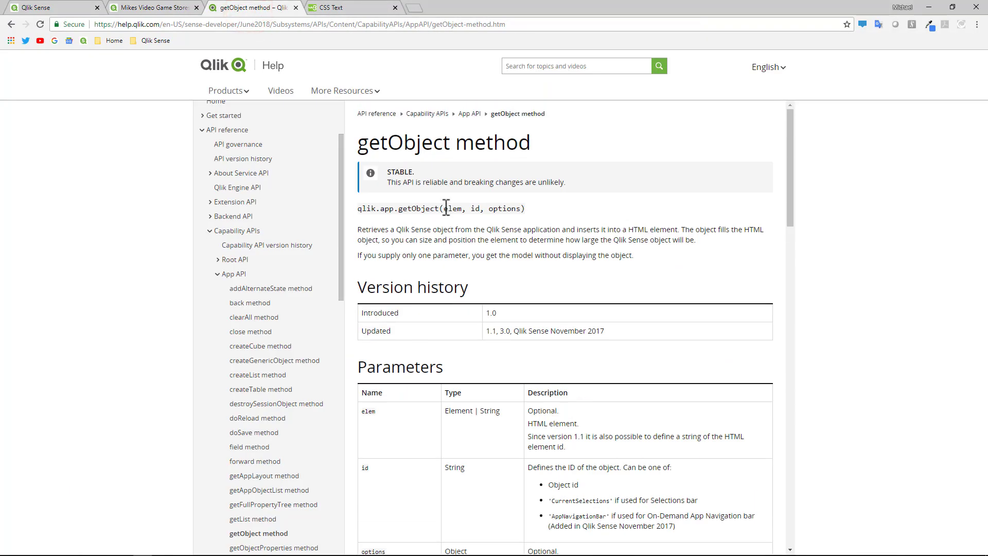
{"action": "left_click", "coordinate": [137, 8]}
{"action": "key", "text": "alt+Tab"}
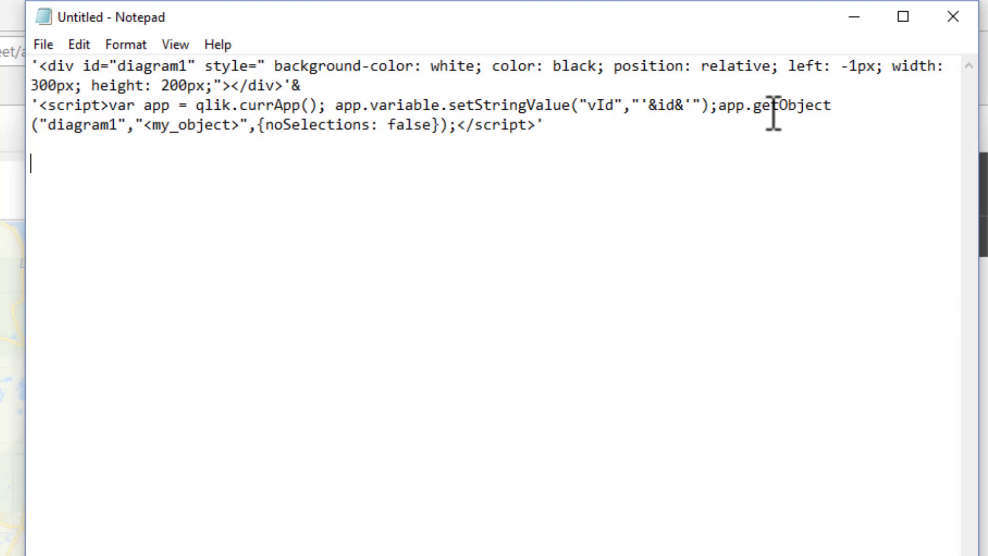
{"action": "left_click_drag", "start_coordinate": [145, 126], "coordinate": [241, 129]}
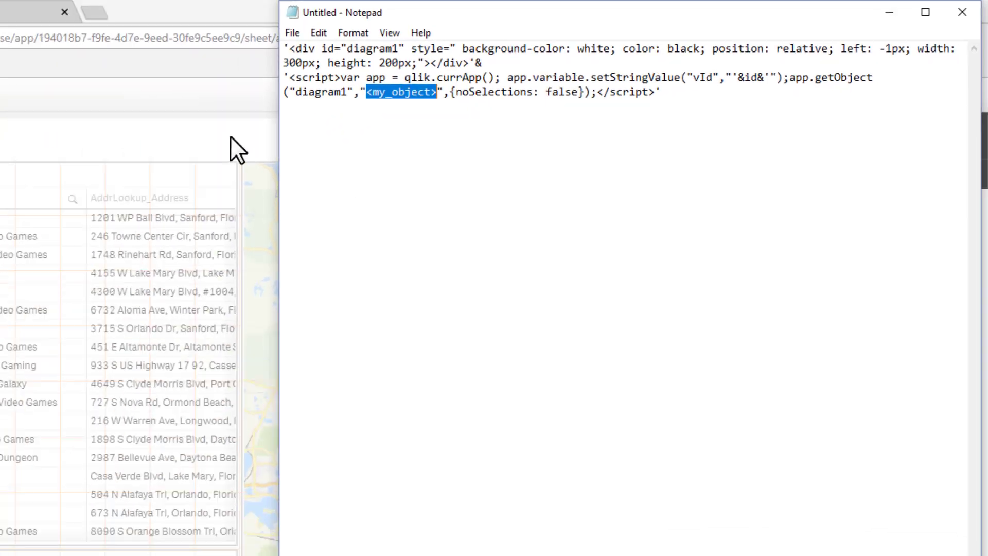
{"action": "left_click", "coordinate": [227, 137]}
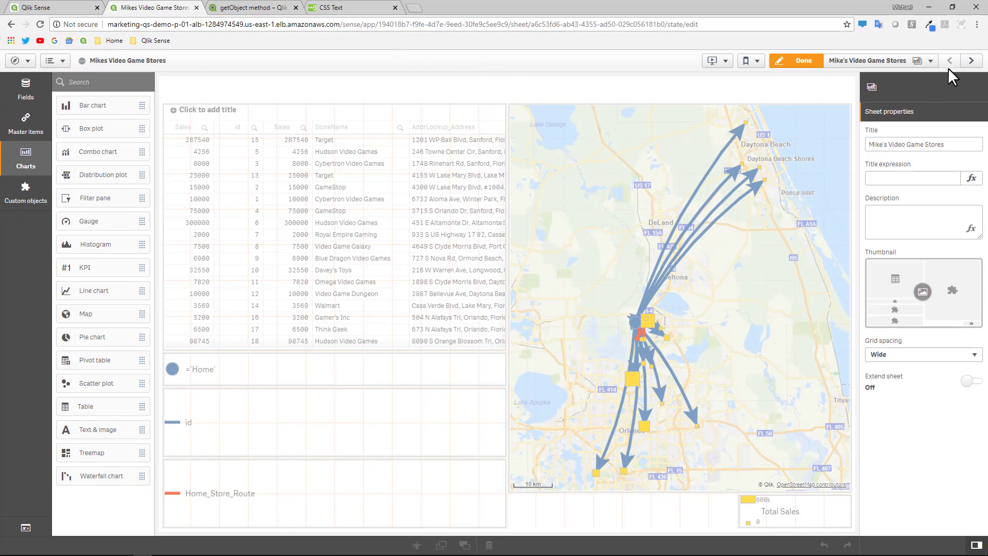
Step: In Dev Hub's single configurator, pick the Total Sales KPI from the Mikes Video Game Stores app
{"action": "left_click", "coordinate": [35, 7]}
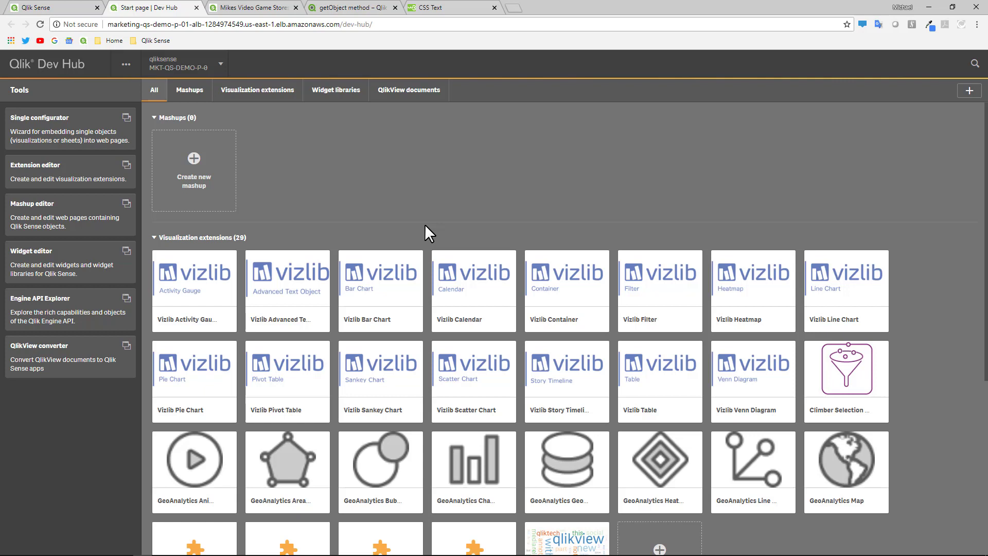
{"action": "left_click", "coordinate": [77, 119]}
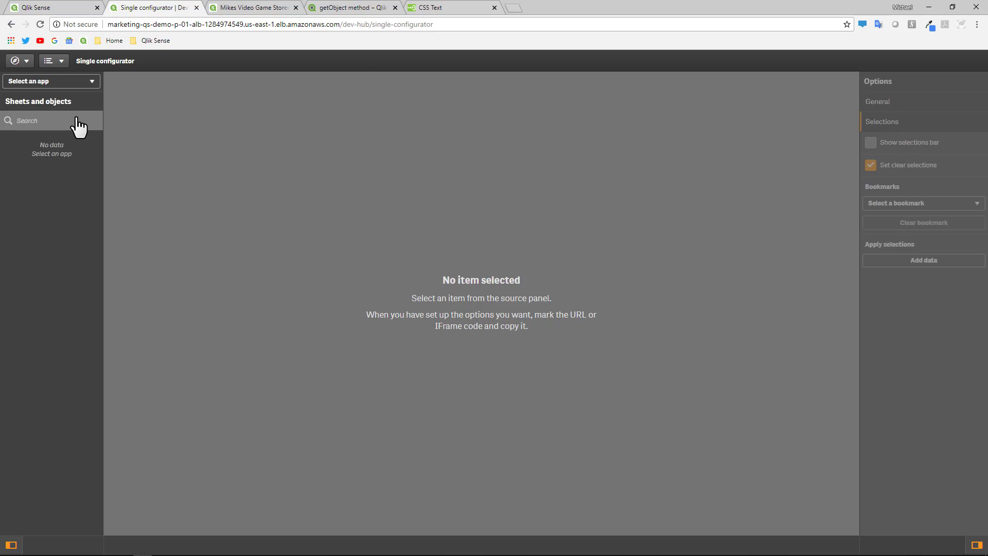
{"action": "left_click", "coordinate": [57, 81]}
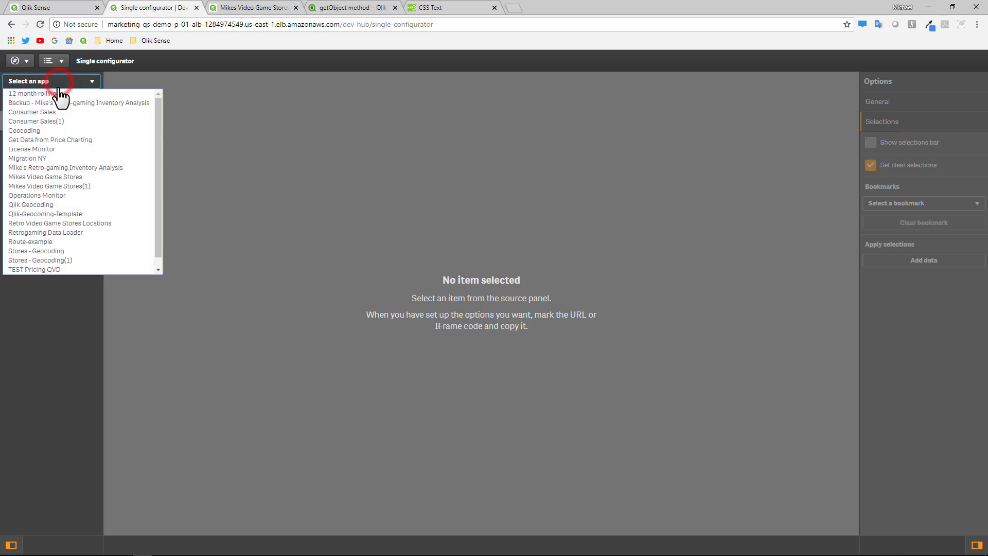
{"action": "left_click", "coordinate": [78, 174]}
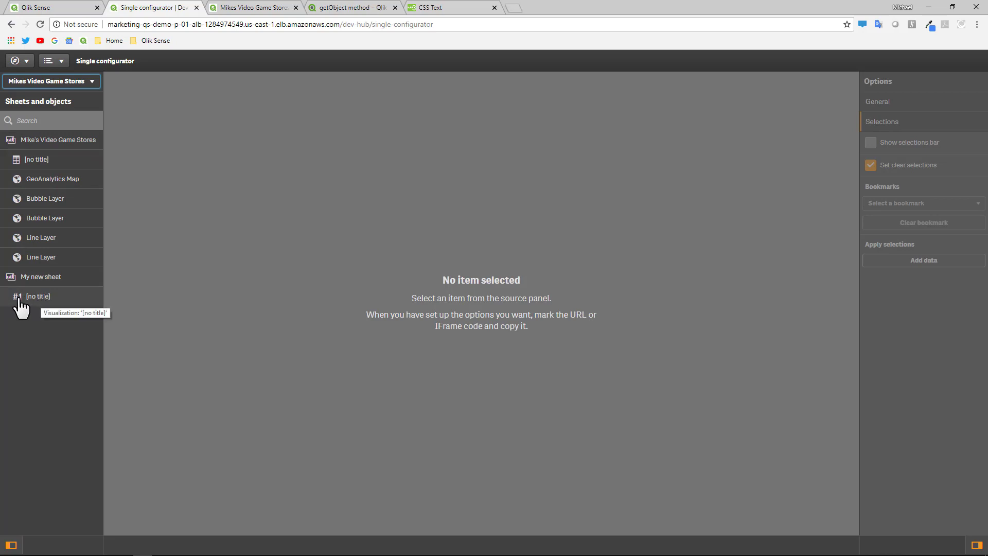
{"action": "left_click", "coordinate": [22, 307]}
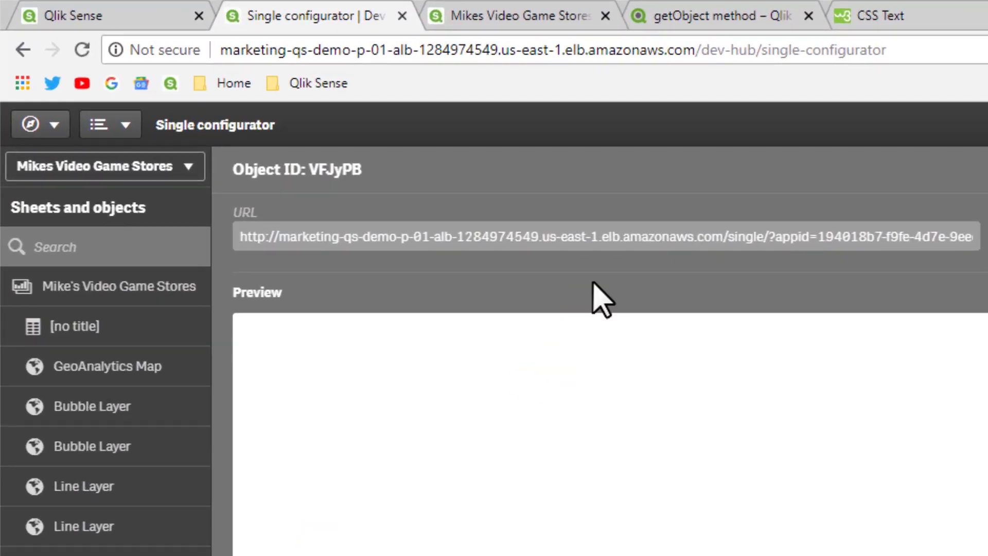
Step: Highlight the object ID VFJyPB at the end of the object URL, then return to the store map sheet
{"action": "left_click", "coordinate": [705, 247]}
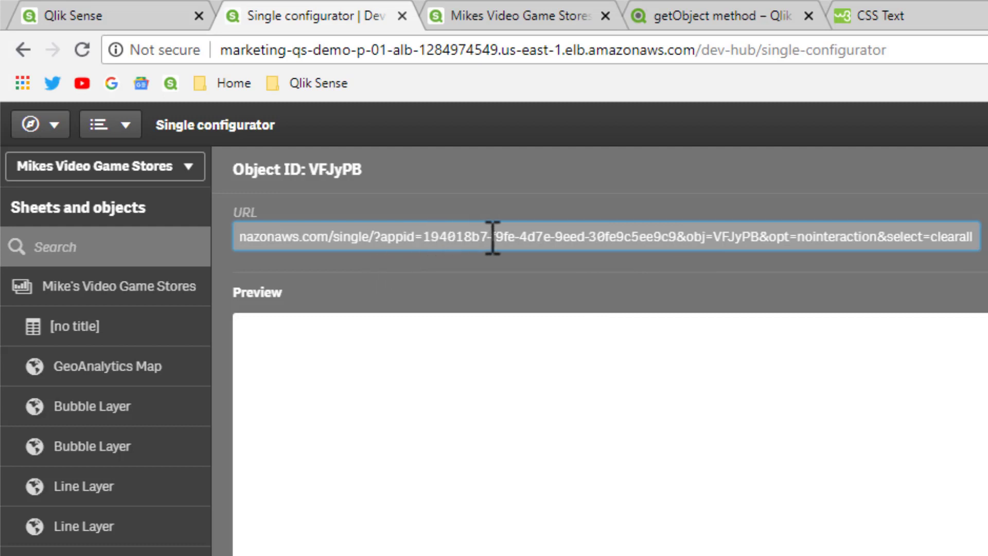
{"action": "double_click", "coordinate": [714, 236]}
{"action": "left_click", "coordinate": [716, 236]}
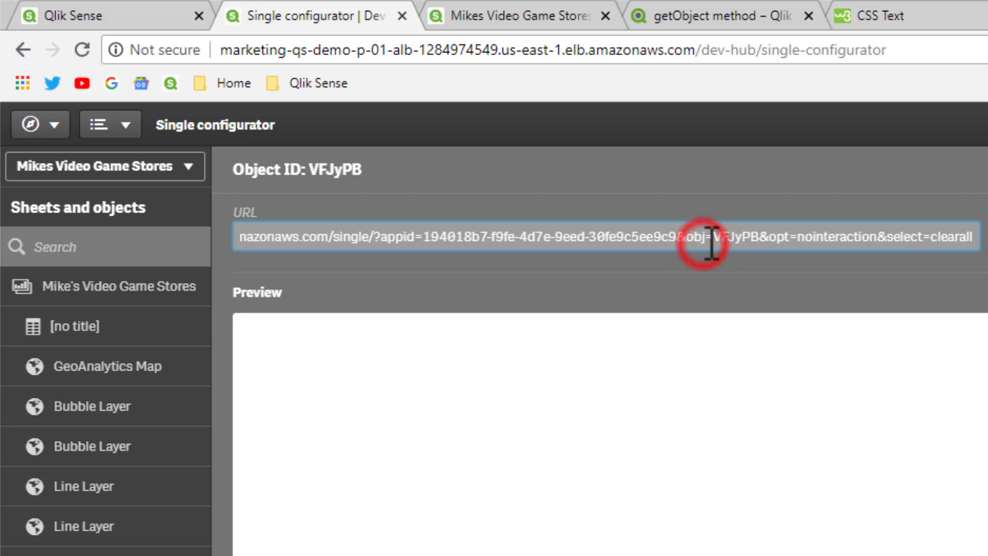
{"action": "left_click_drag", "start_coordinate": [713, 237], "coordinate": [763, 238]}
{"action": "key", "text": "ctrl+c"}
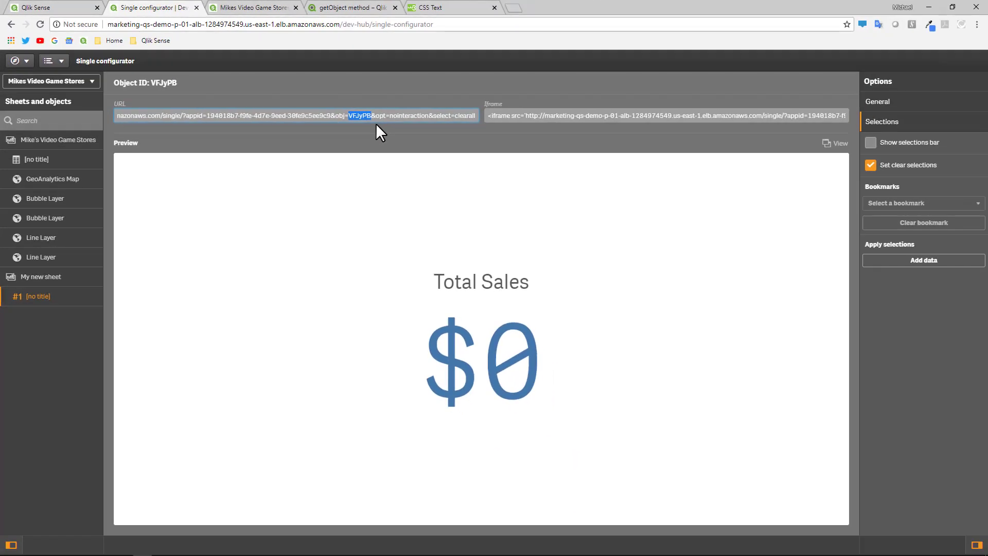
{"action": "left_click", "coordinate": [229, 7]}
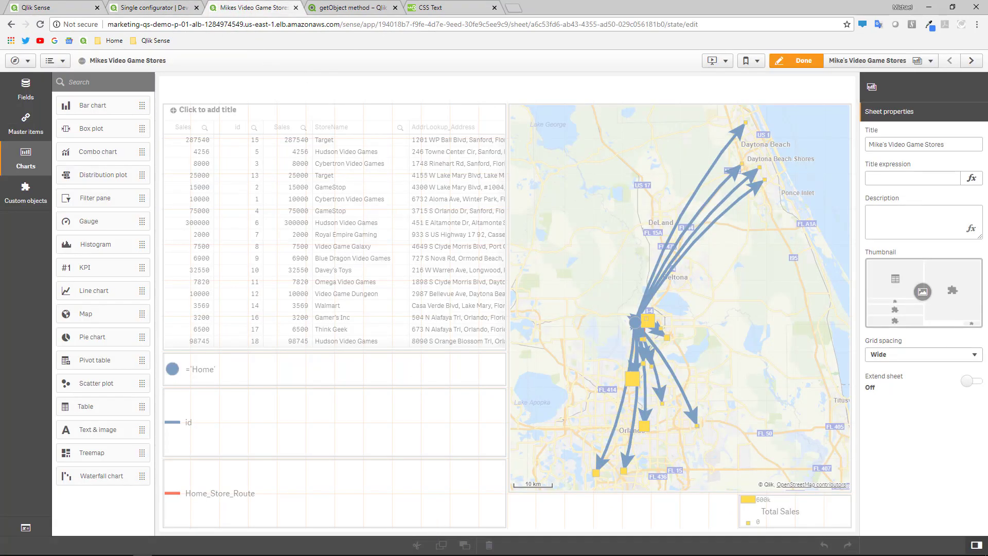
Step: Paste VFJyPB over <my_object> in the Notepad getObject call and select all the finished code
{"action": "left_click", "coordinate": [257, 549]}
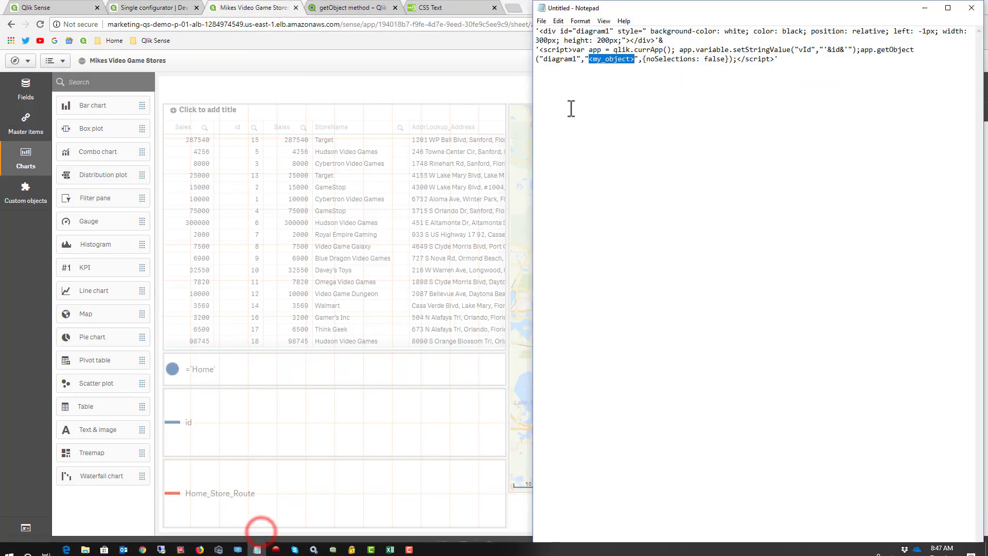
{"action": "key", "text": "ctrl+v"}
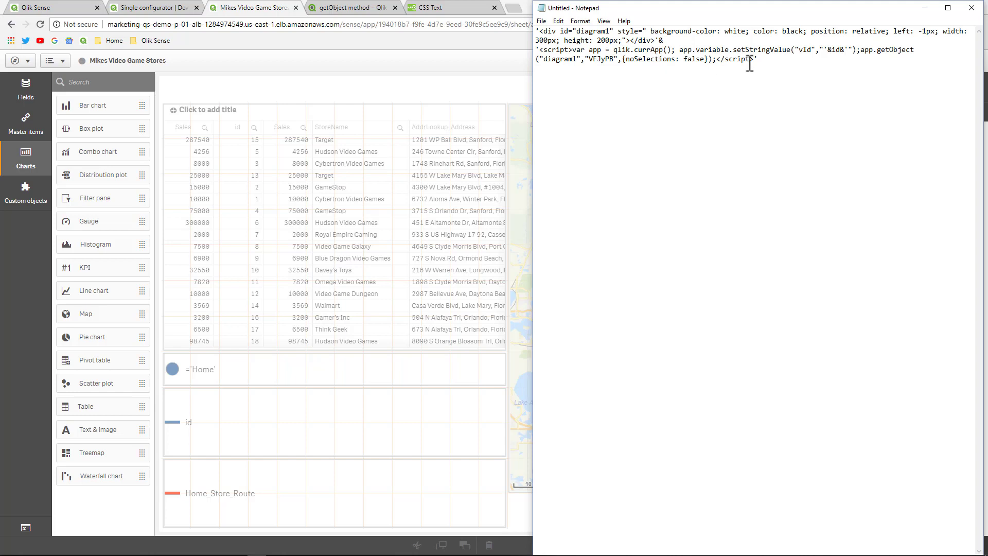
{"action": "key", "text": "ctrl+a"}
{"action": "key", "text": "ctrl+c"}
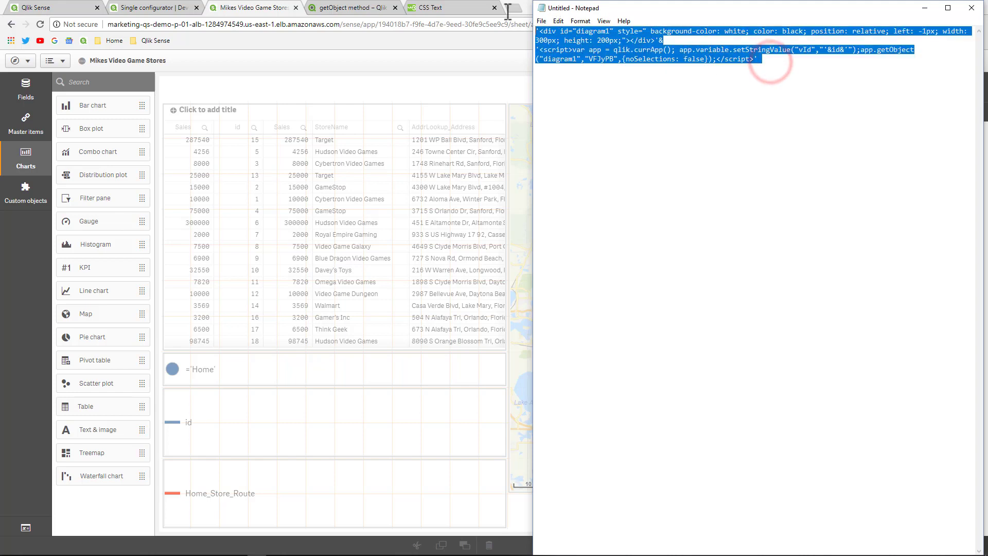
{"action": "left_click", "coordinate": [505, 74]}
Step: Turn off Auto for the bubble layer's info bubble and apply the pasted diagram1 div and getObject code as its expression
{"action": "left_click", "coordinate": [762, 508]}
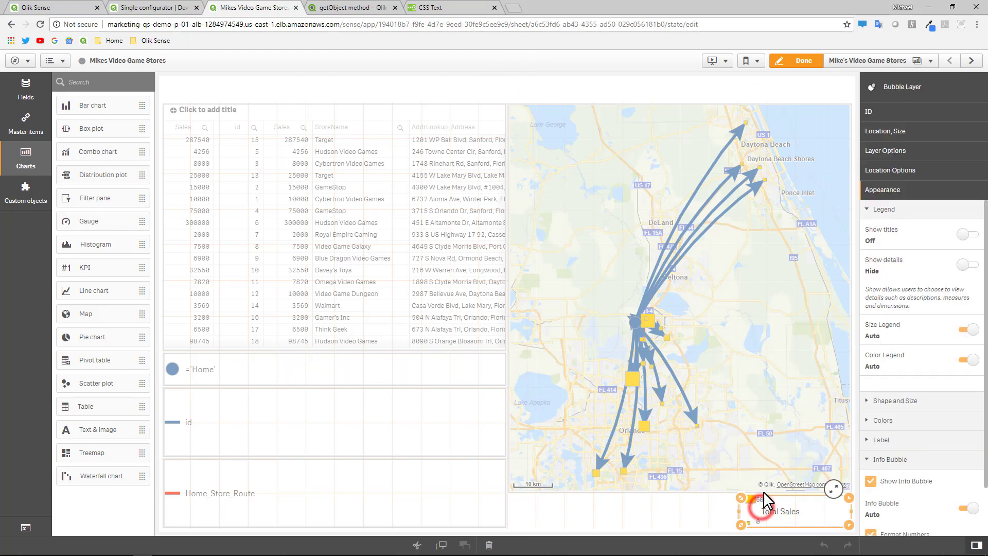
{"action": "scroll", "coordinate": [952, 483], "scroll_direction": "down", "scroll_amount": 1}
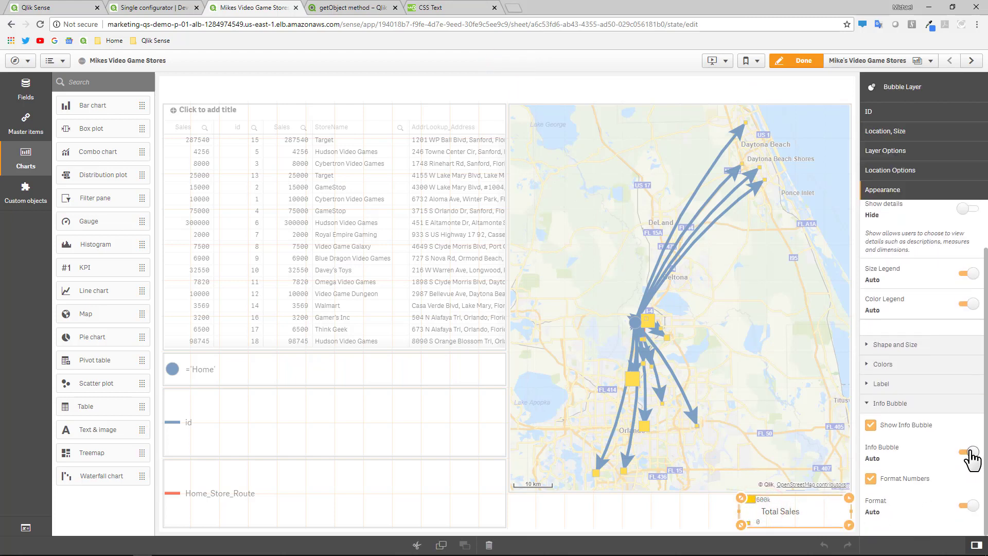
{"action": "left_click", "coordinate": [971, 452]}
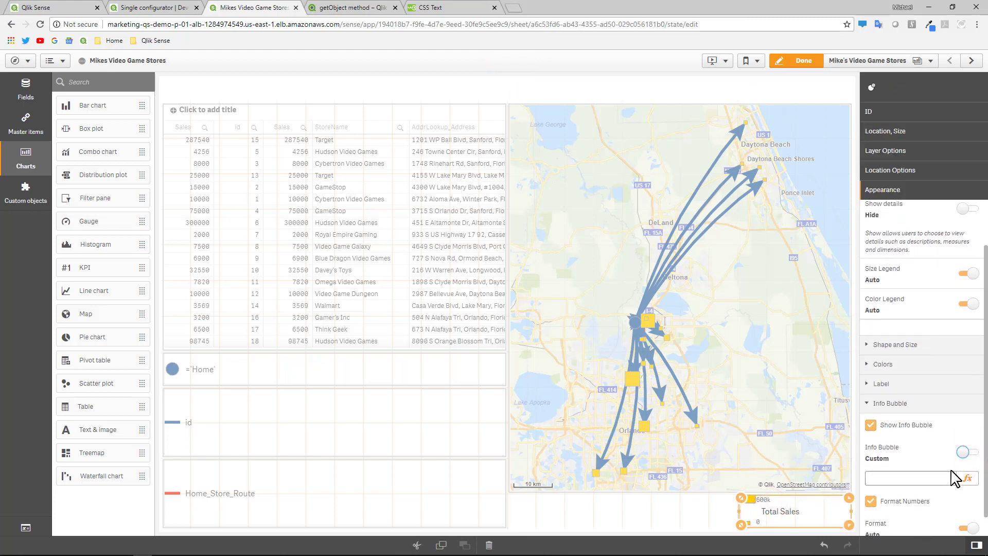
{"action": "left_click", "coordinate": [967, 478]}
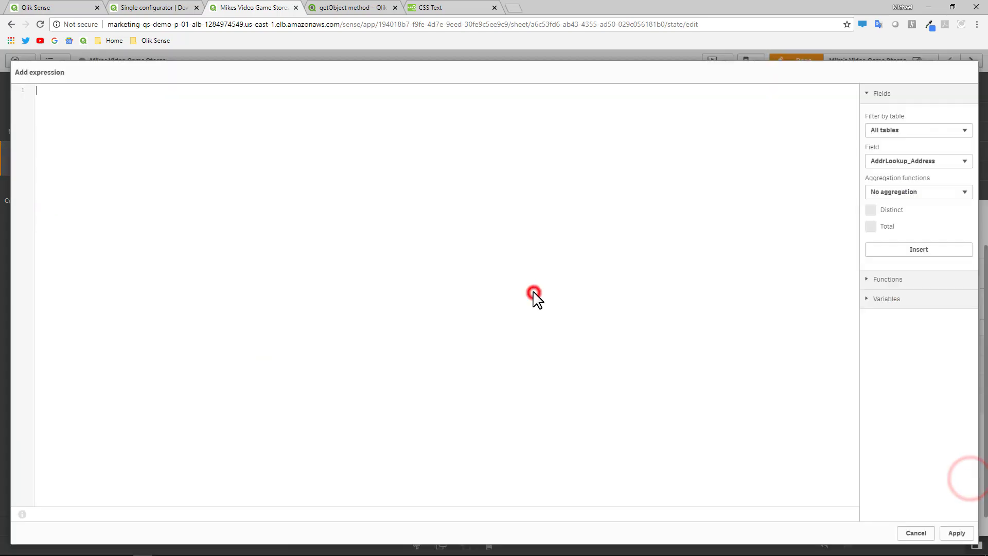
{"action": "left_click", "coordinate": [533, 293]}
{"action": "key", "text": "ctrl+v"}
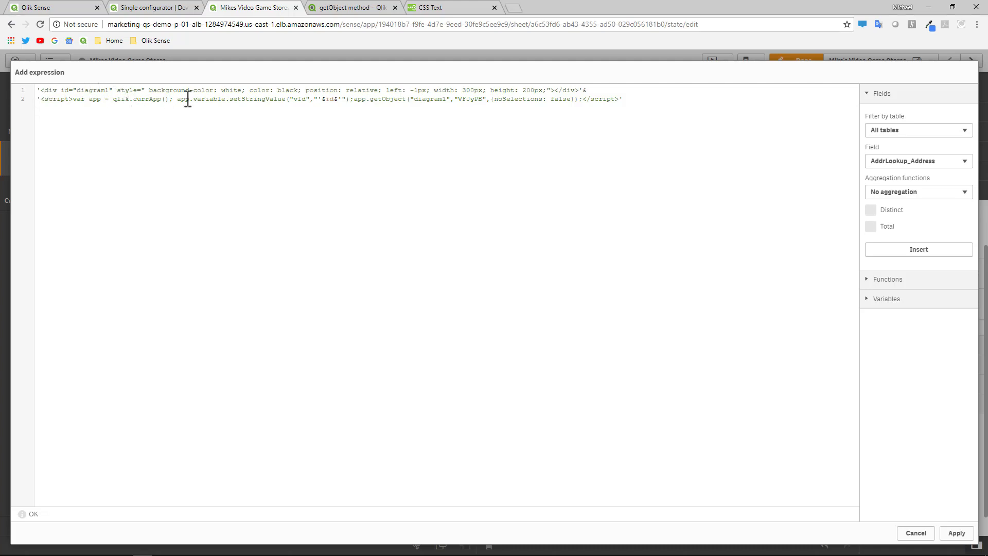
{"action": "left_click", "coordinate": [585, 90]}
{"action": "left_click", "coordinate": [960, 535]}
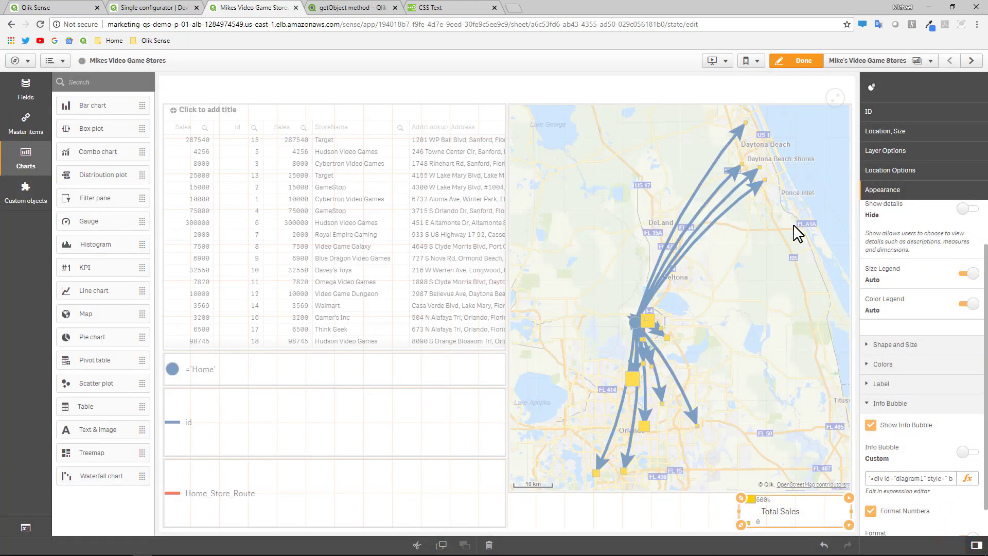
Step: Leave edit mode and hover a store bubble to see its embedded Total Sales KPI, e.g. $600,000
{"action": "mouse_move", "coordinate": [641, 424]}
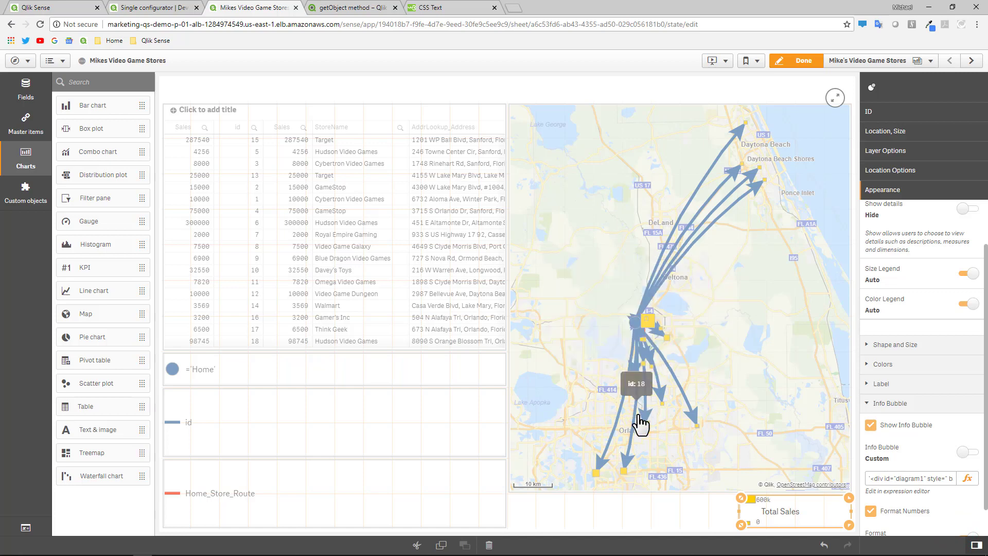
{"action": "mouse_move", "coordinate": [627, 468]}
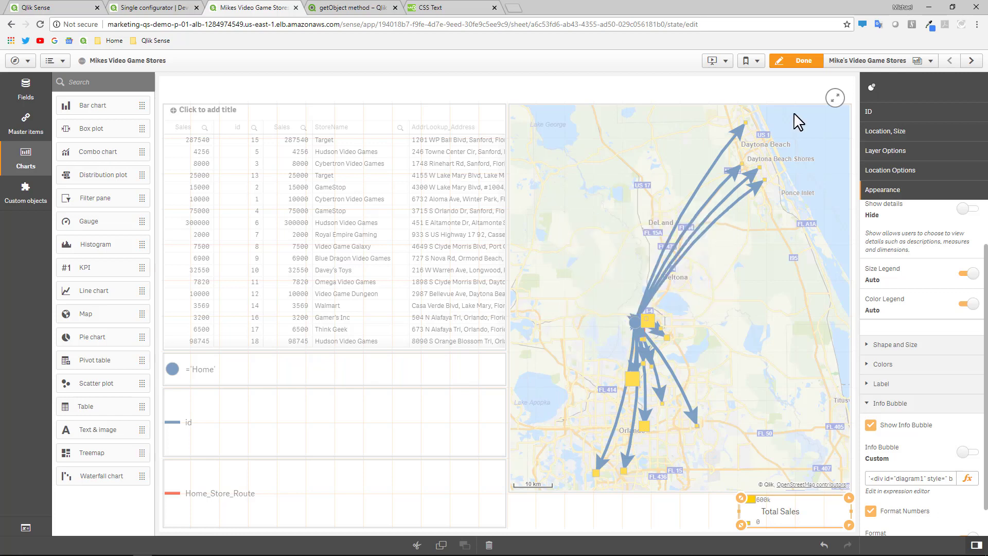
{"action": "left_click", "coordinate": [801, 61]}
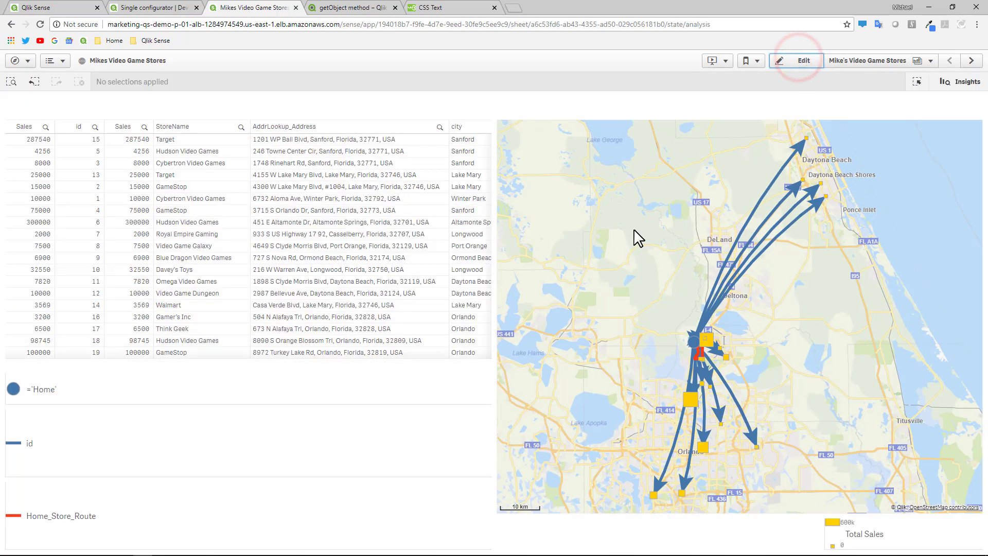
{"action": "scroll", "coordinate": [788, 419], "scroll_direction": "up", "scroll_amount": 5}
{"action": "left_click_drag", "start_coordinate": [670, 295], "coordinate": [820, 344]}
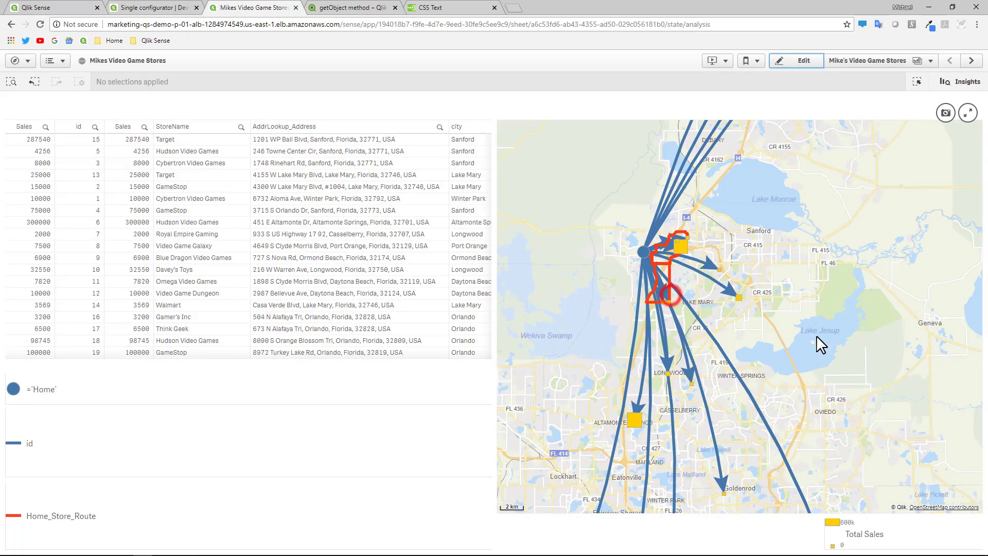
{"action": "mouse_move", "coordinate": [654, 425]}
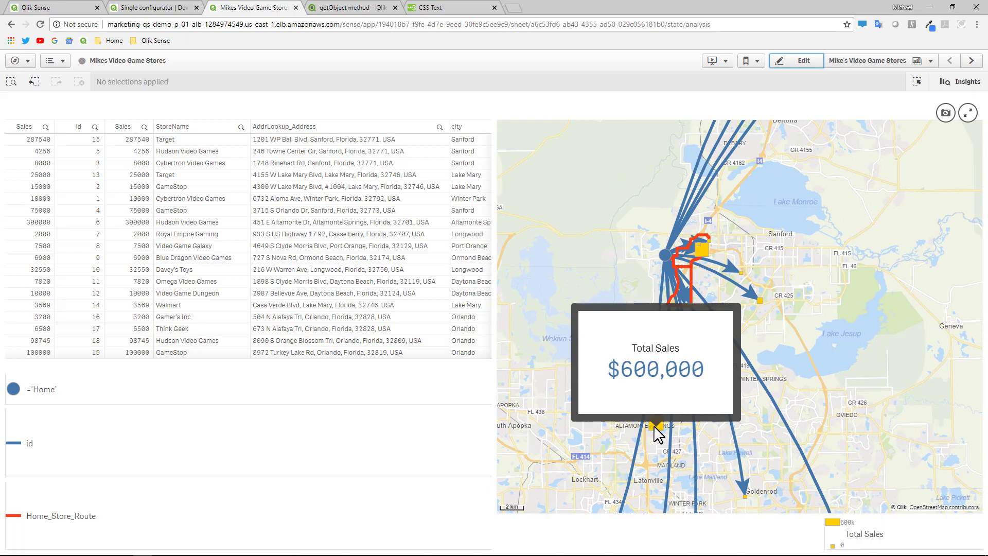
{"action": "scroll", "coordinate": [695, 388], "scroll_direction": "down", "scroll_amount": 5}
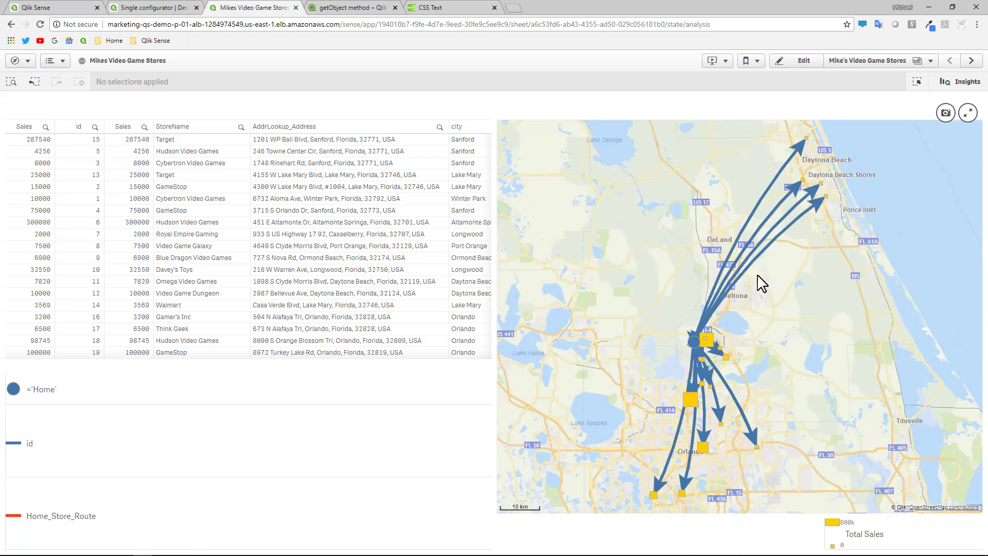